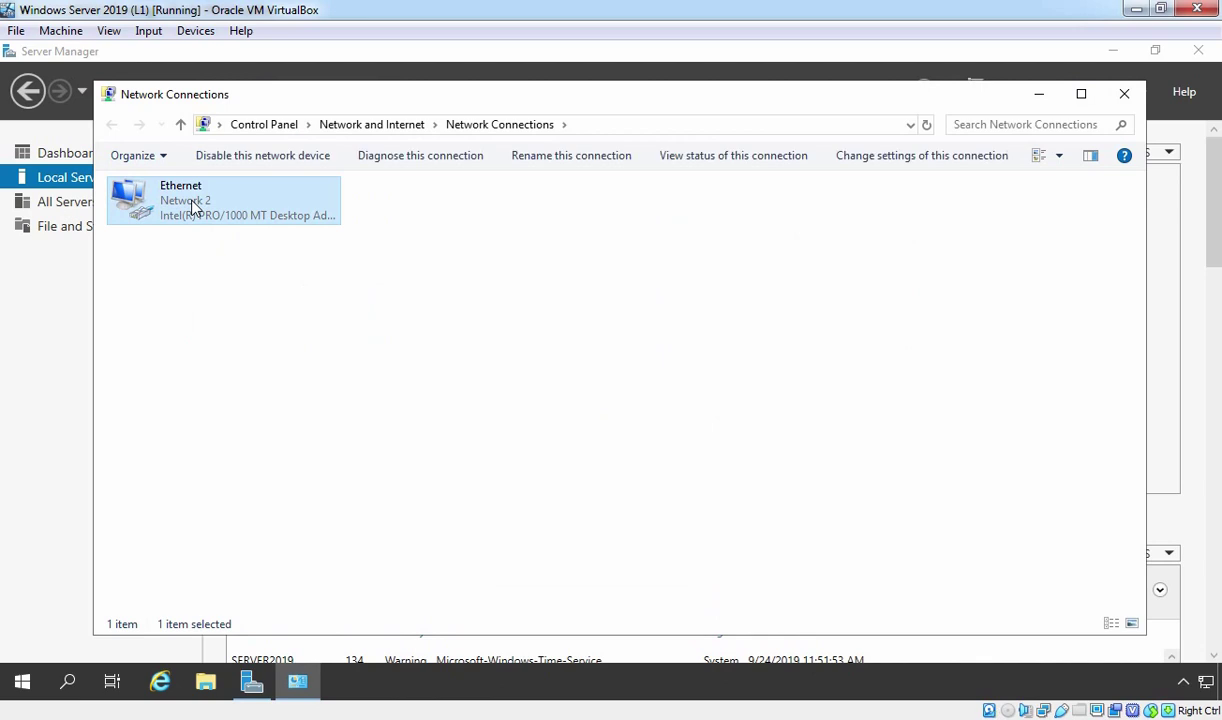
# Step: Review Ethernet's static IPv4 settings (192.168.1.10, gateway 192.168.1.1, DNS 8.8.8.8, 192.168.1.10), then close all network windows
pyautogui.rightClick(193, 207)
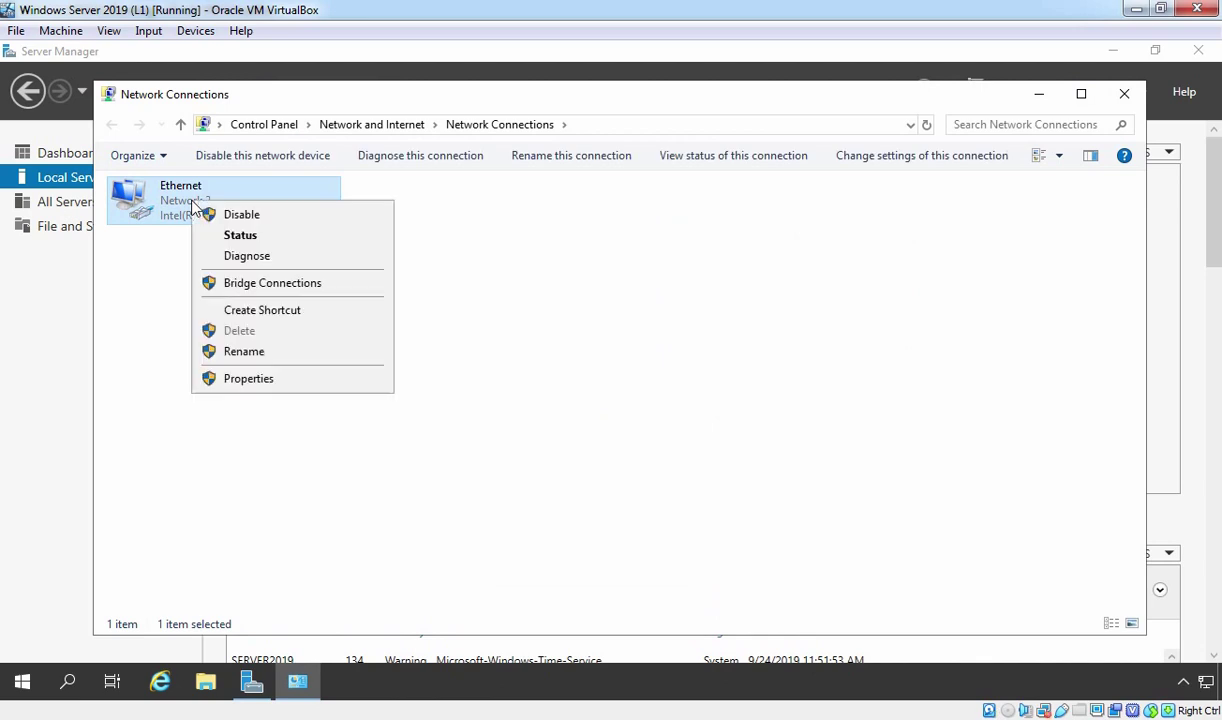
pyautogui.click(265, 385)
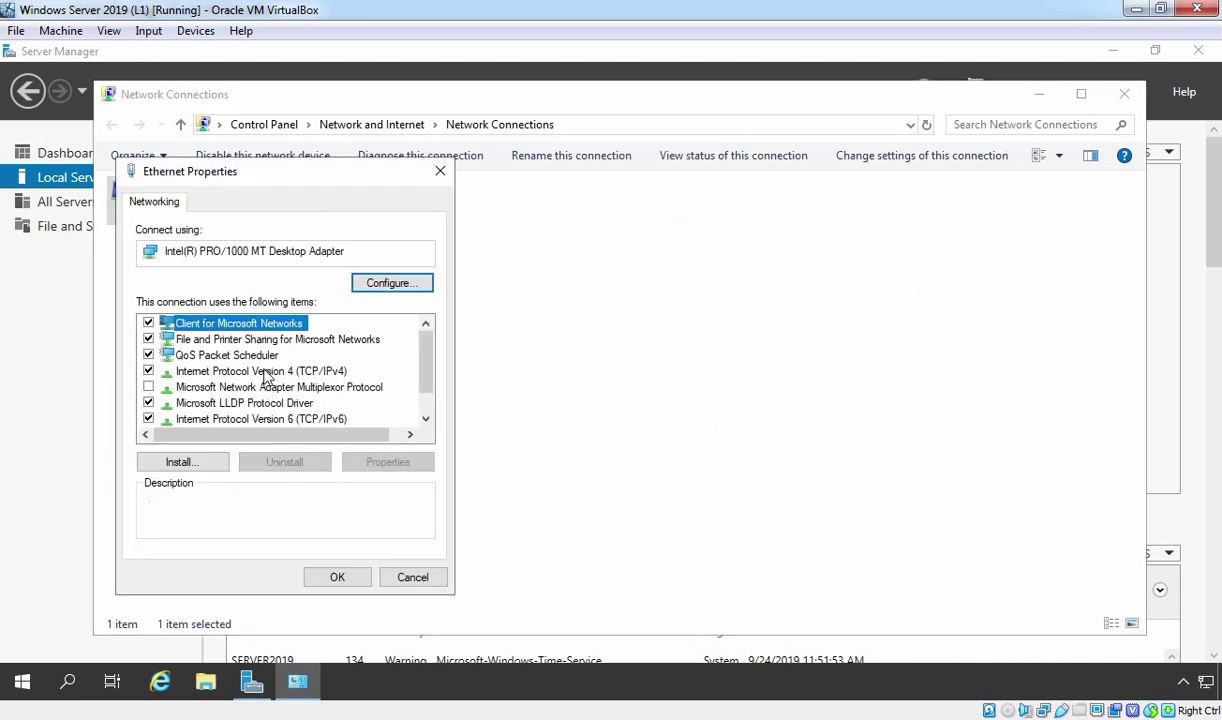
pyautogui.click(257, 370)
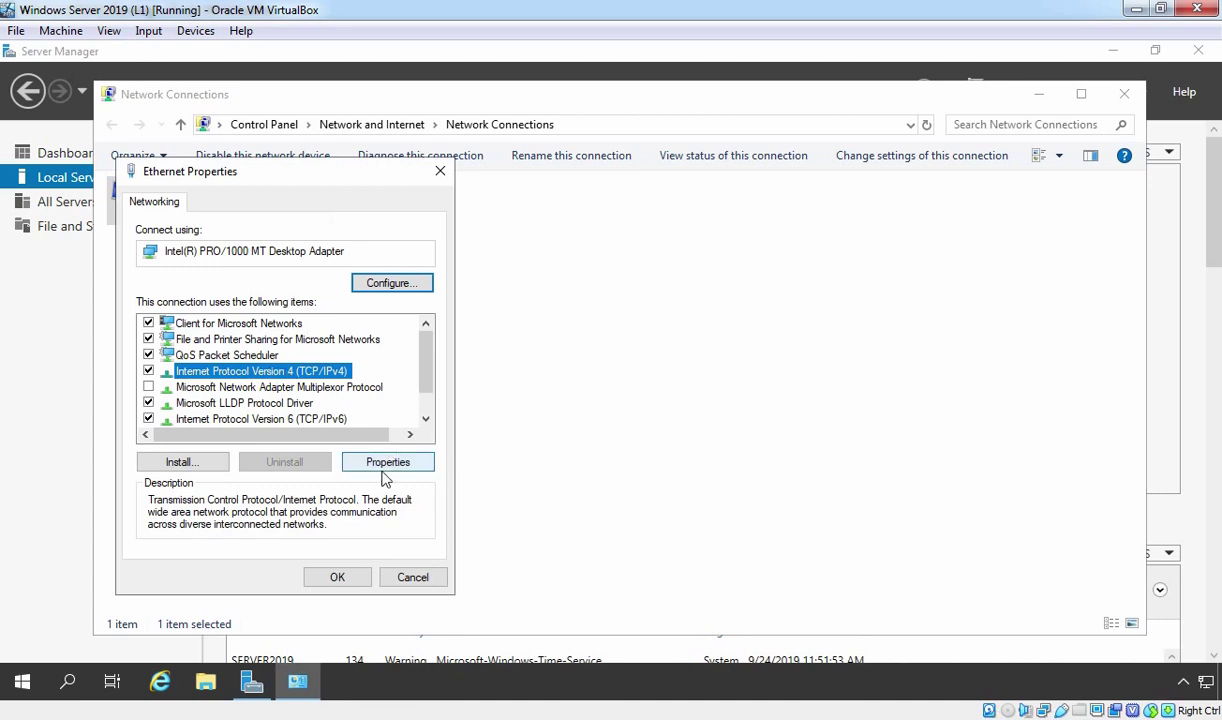
pyautogui.click(370, 462)
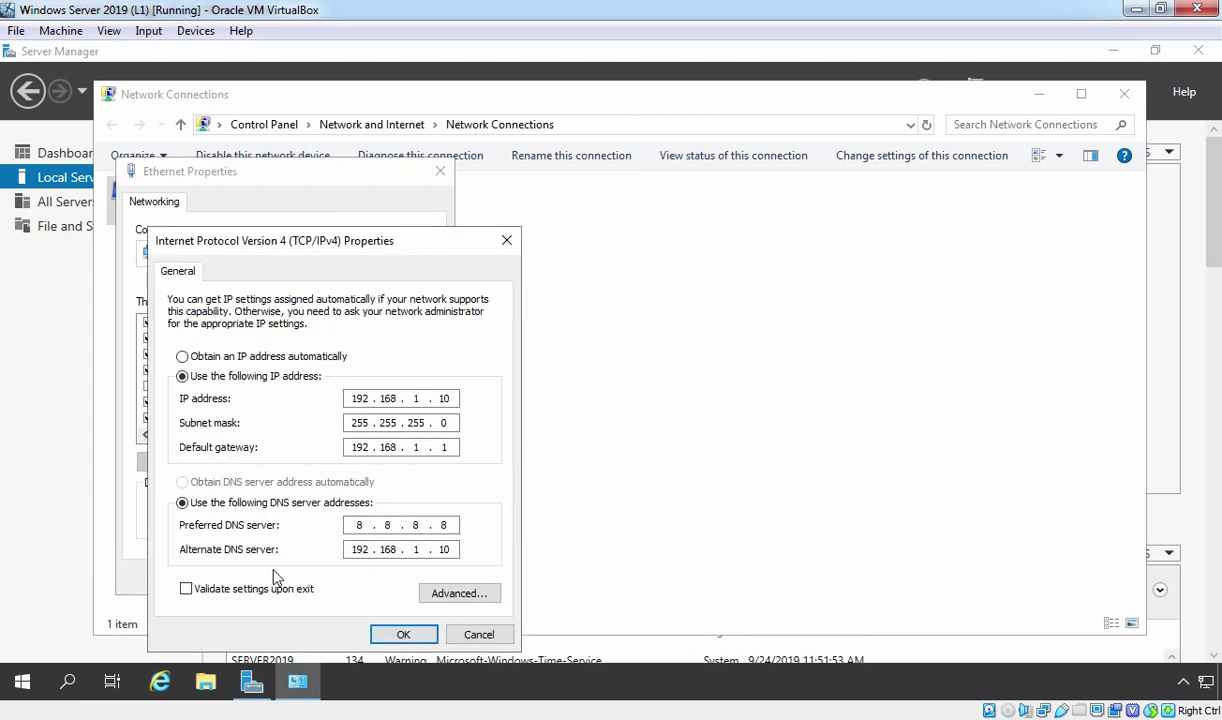
pyautogui.click(403, 635)
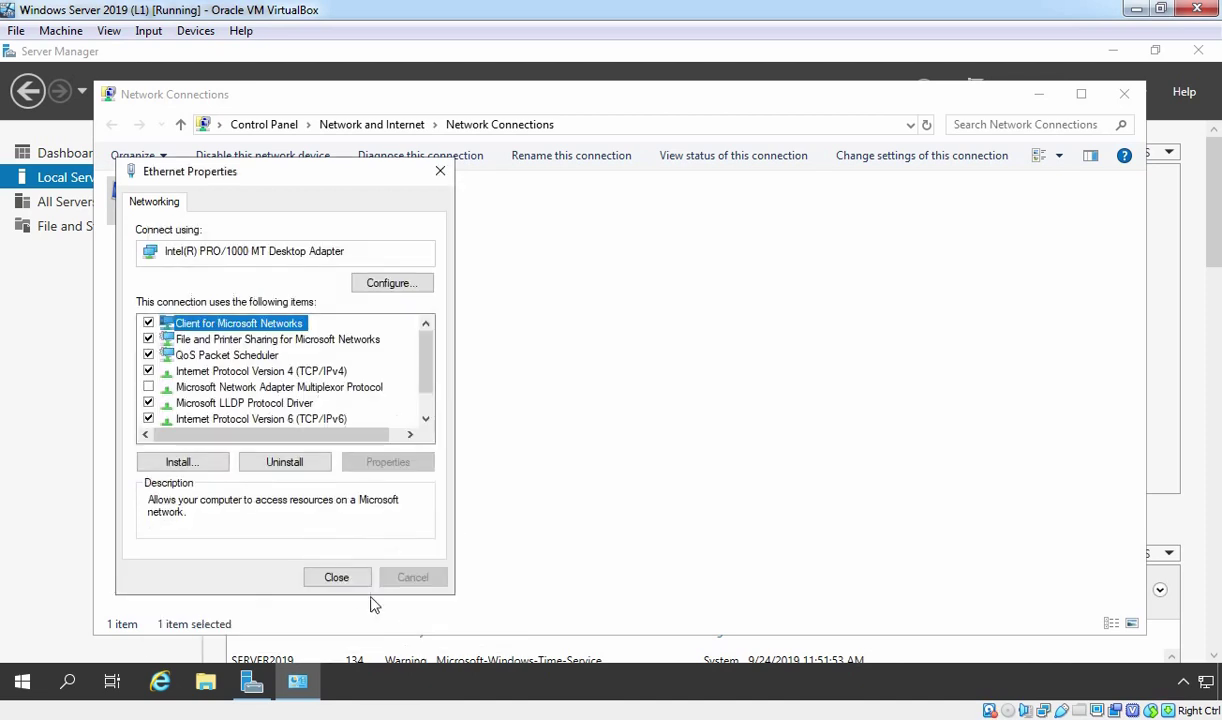
pyautogui.click(333, 577)
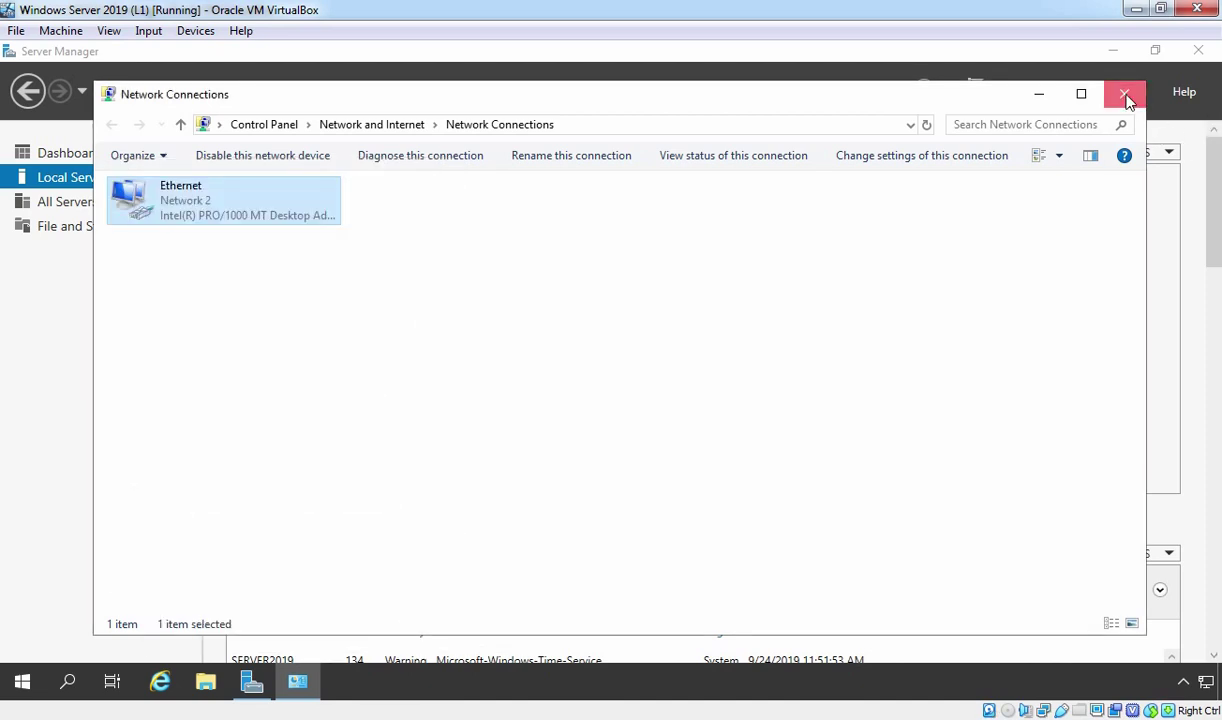
pyautogui.click(1122, 94)
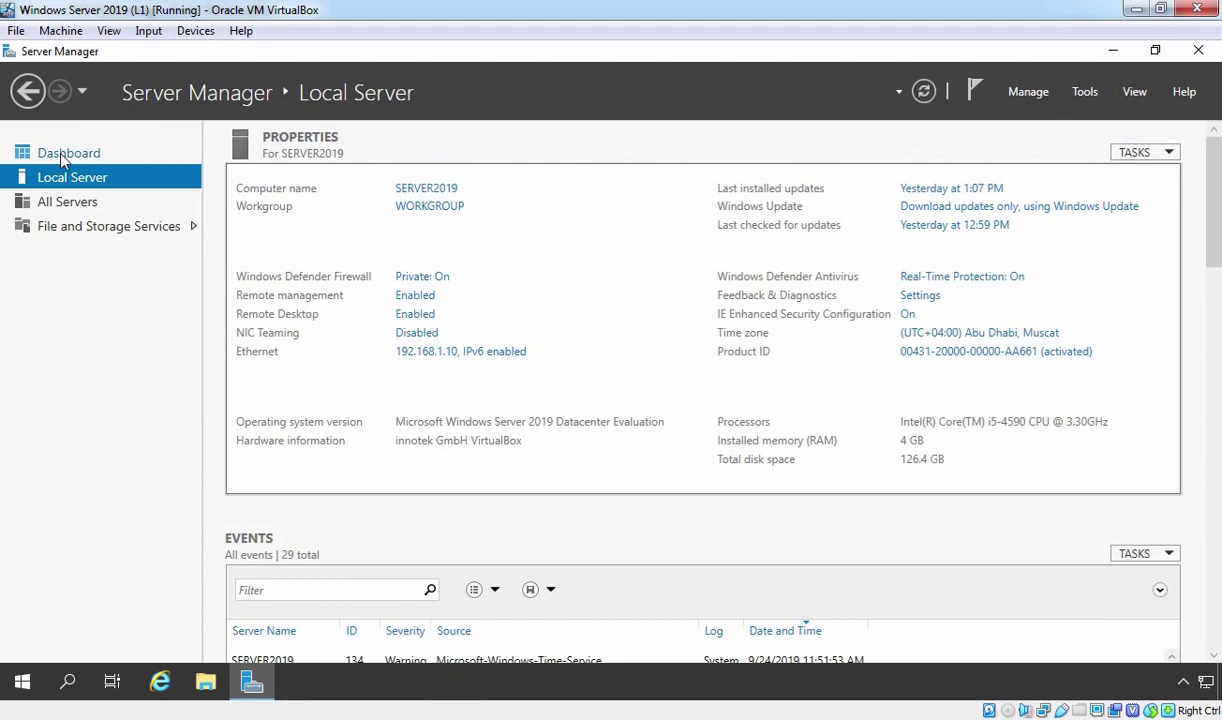
# Step: Start the Add Roles and Features wizard from the dashboard with role-based installation targeting SERVER2019
pyautogui.click(59, 152)
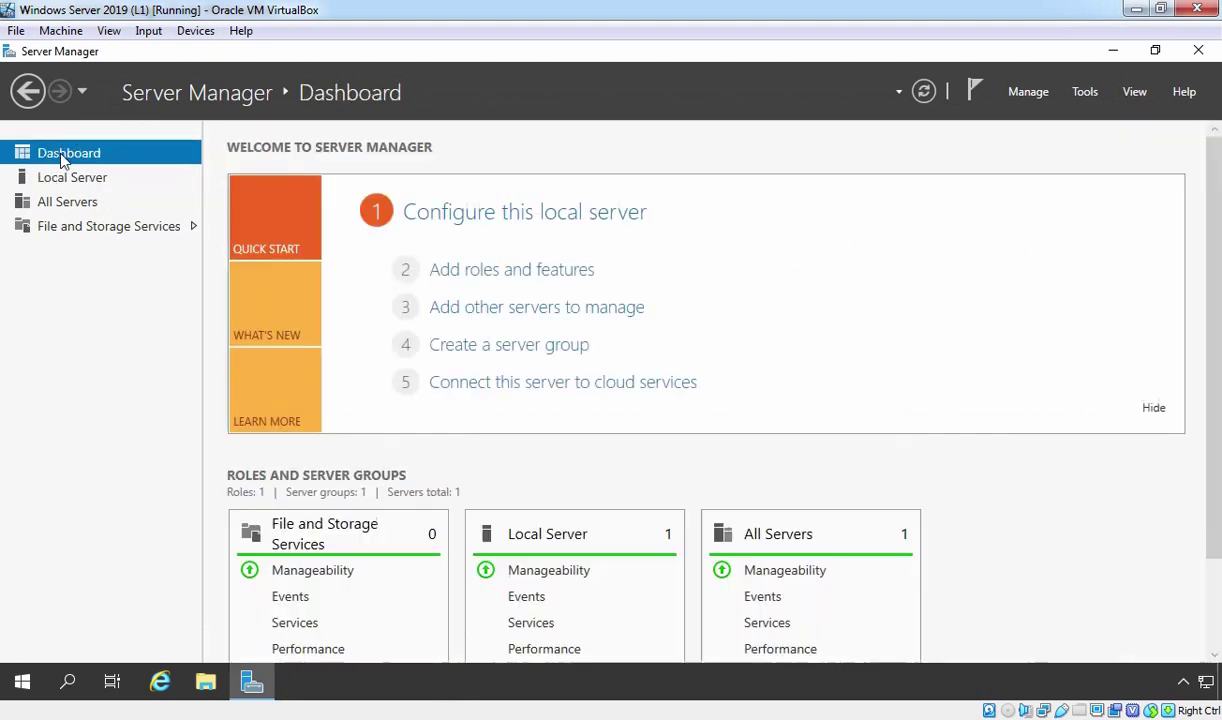
pyautogui.click(496, 280)
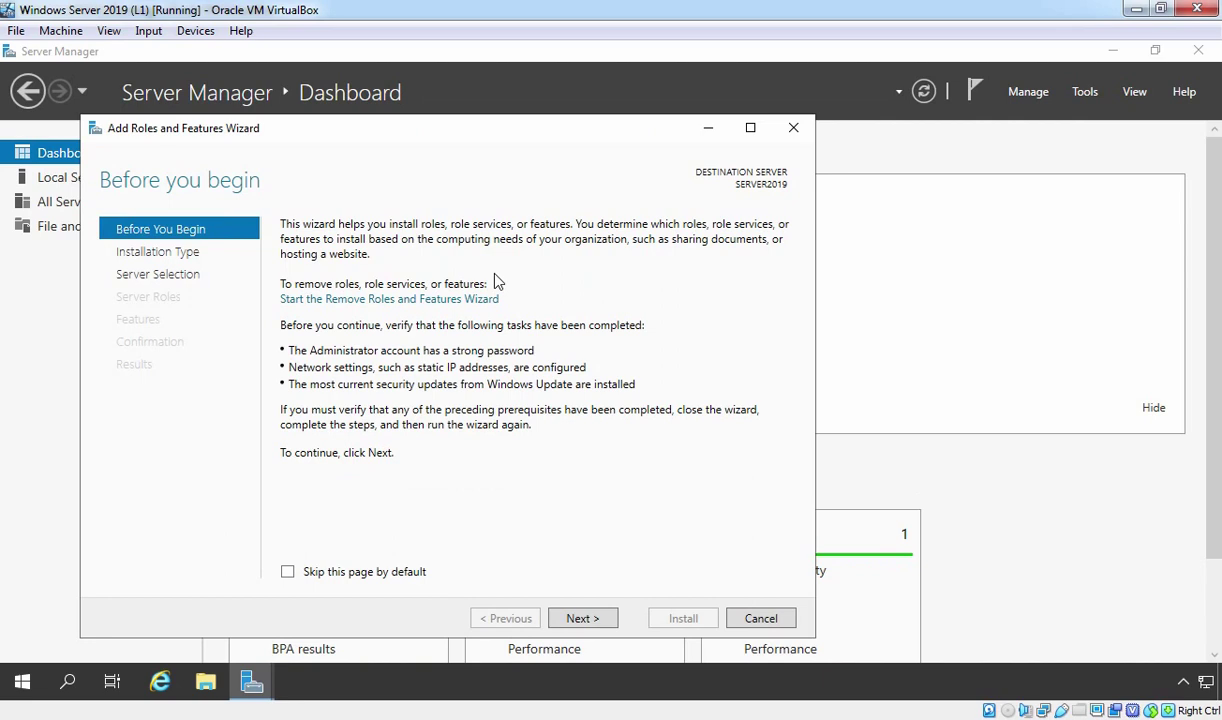
pyautogui.click(583, 619)
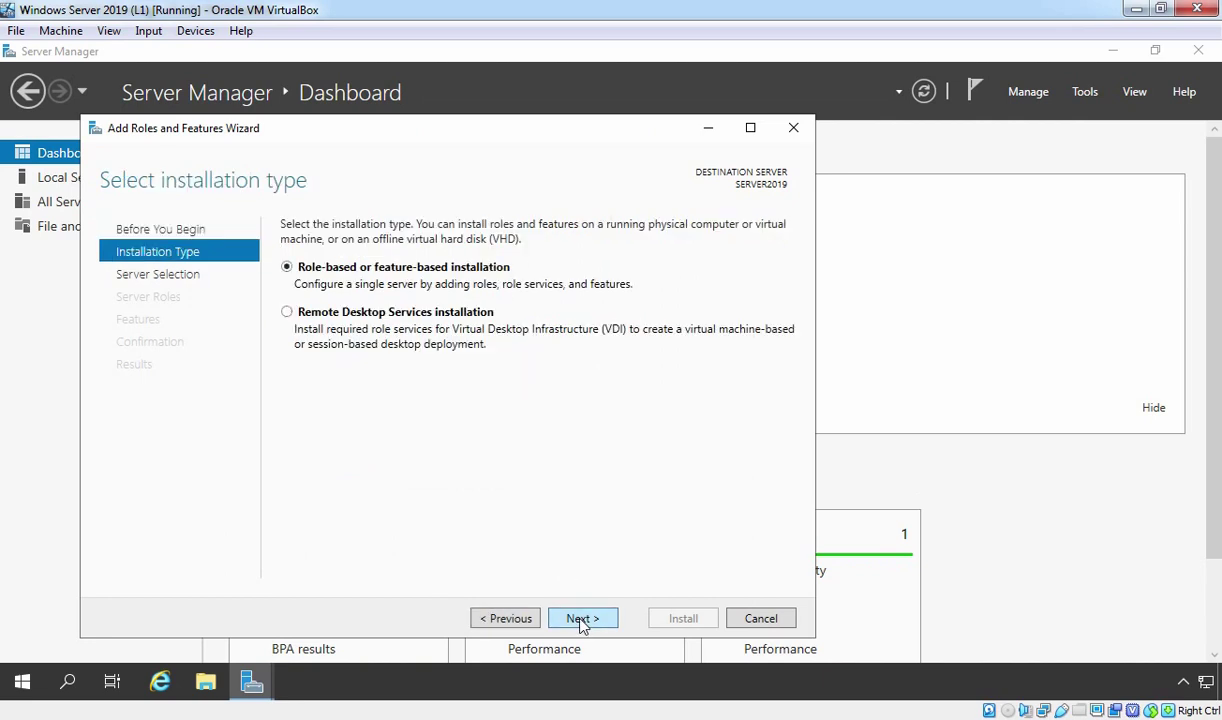
pyautogui.click(583, 619)
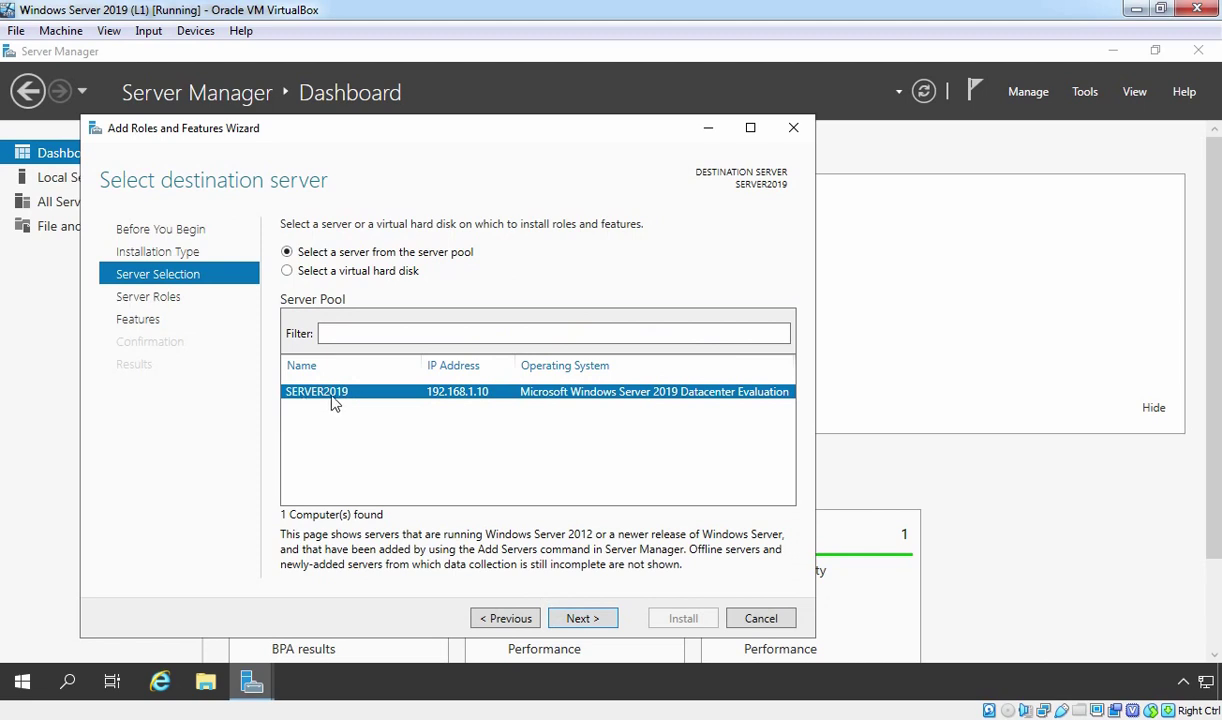
pyautogui.click(581, 619)
# Step: Select Active Directory Domain Services with its required features and install it
pyautogui.click(396, 298)
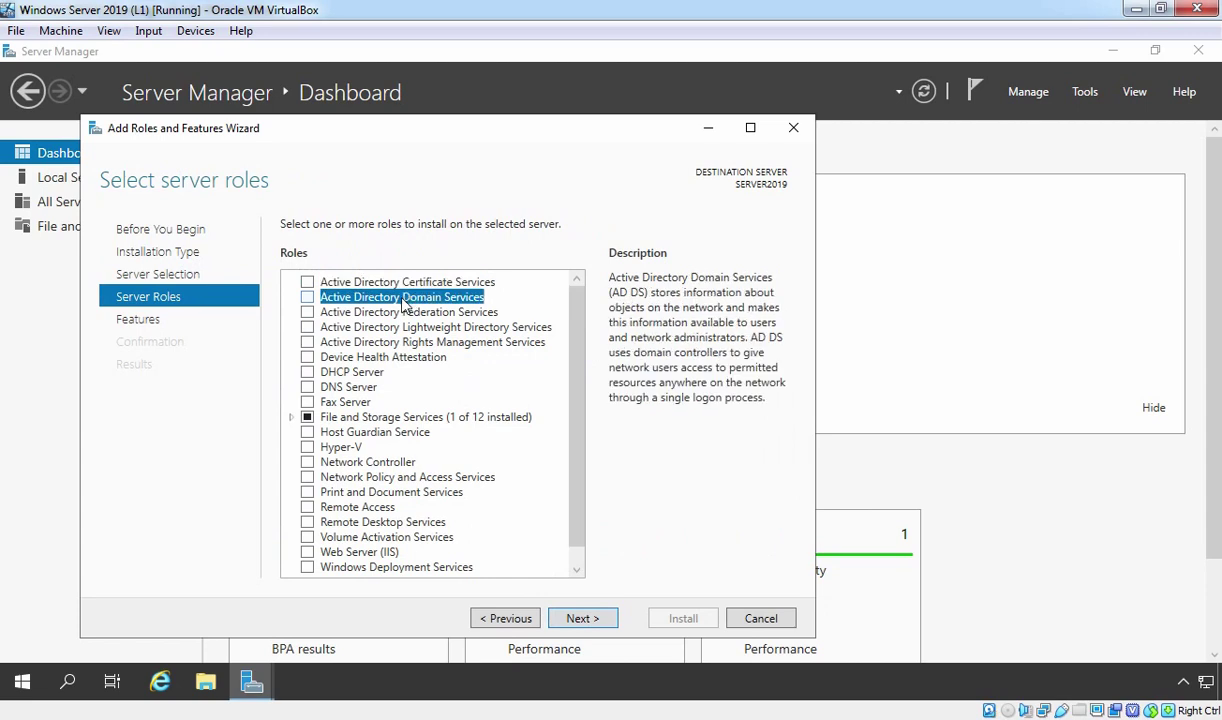
pyautogui.click(309, 300)
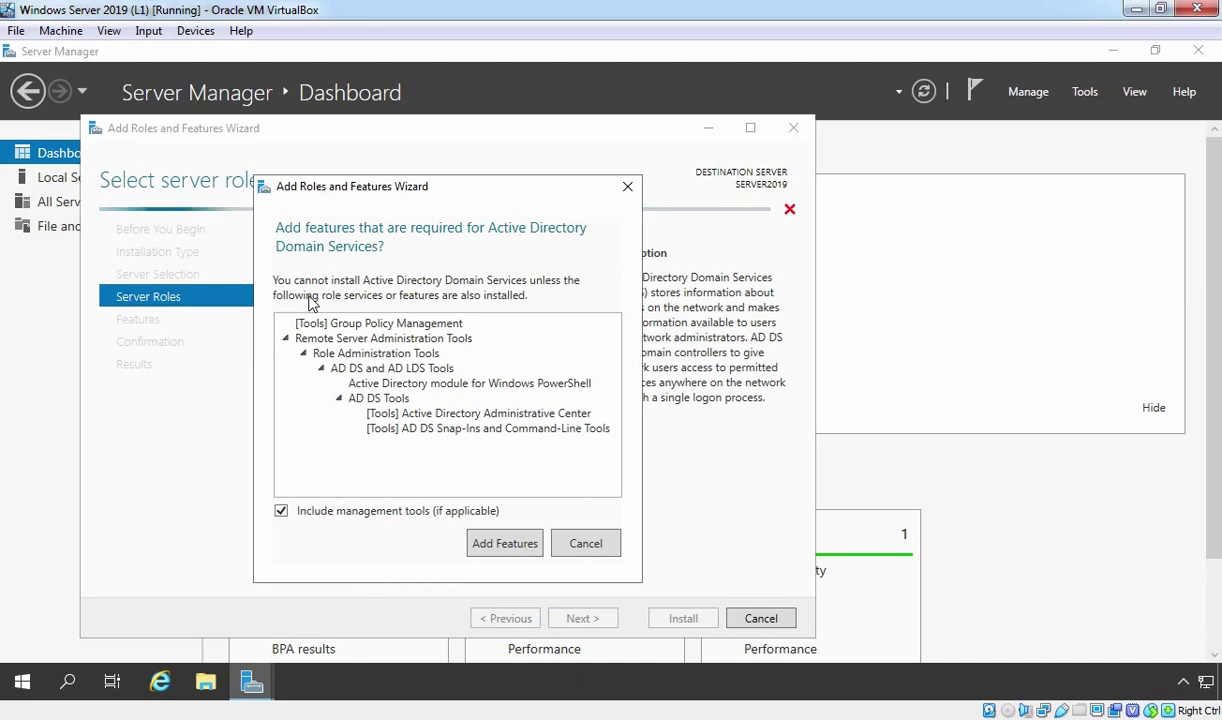
pyautogui.click(508, 545)
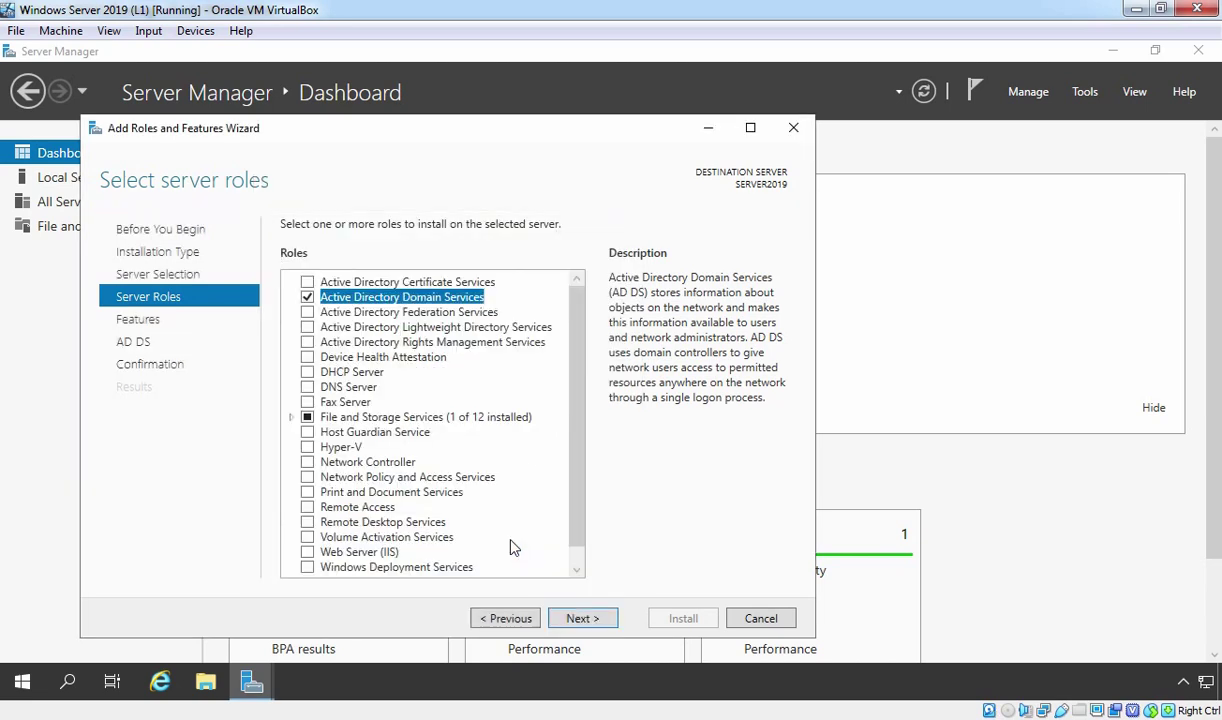
pyautogui.click(582, 620)
pyautogui.click(582, 620)
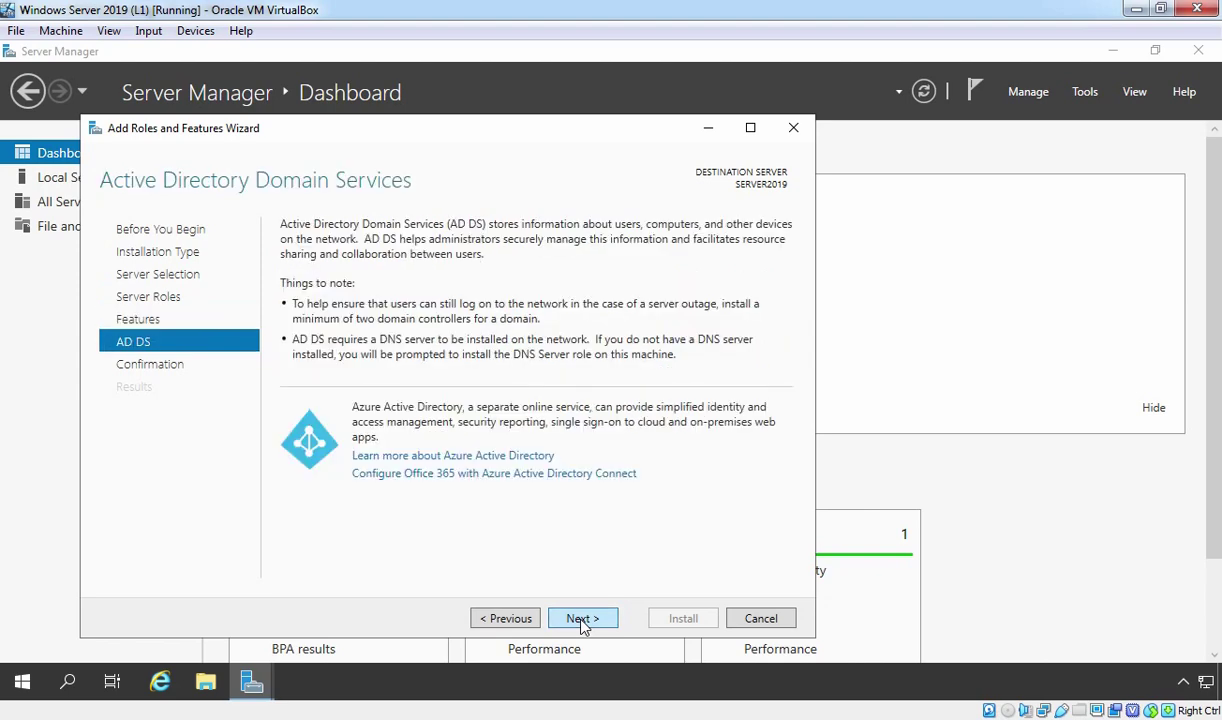
pyautogui.click(582, 620)
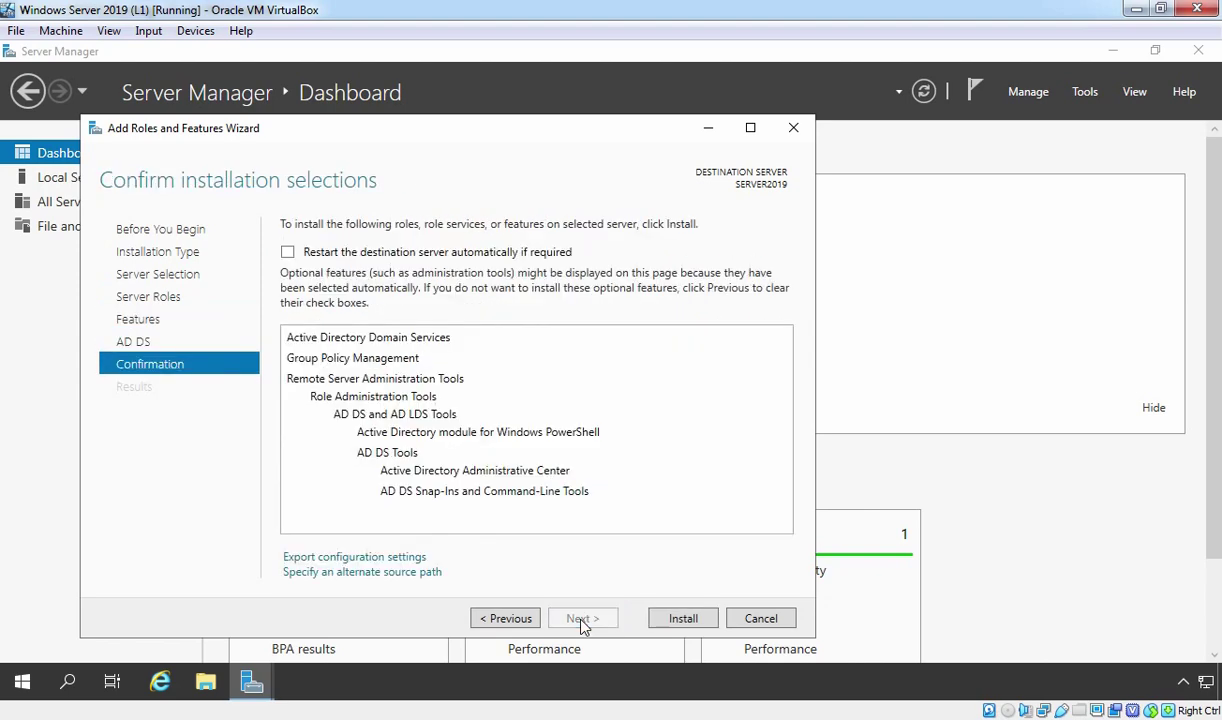
pyautogui.click(680, 620)
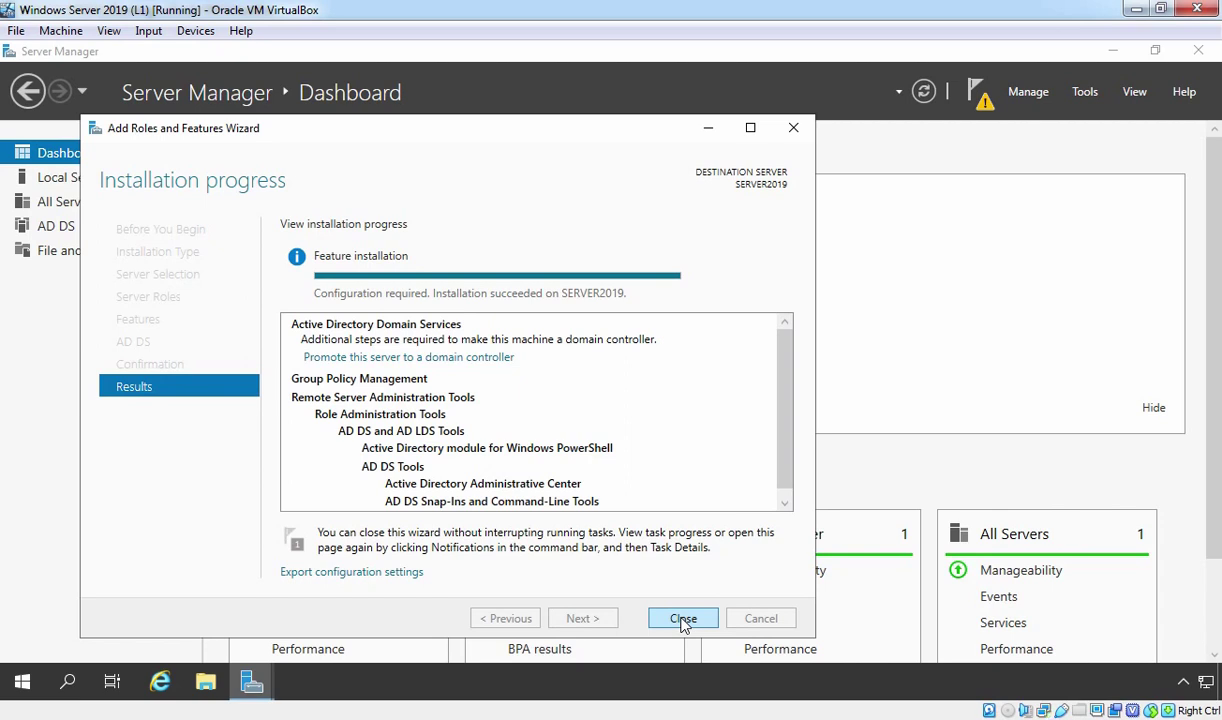
# Step: Launch the AD DS Configuration Wizard via 'Promote this server to a domain controller' and move it higher on screen
pyautogui.click(441, 358)
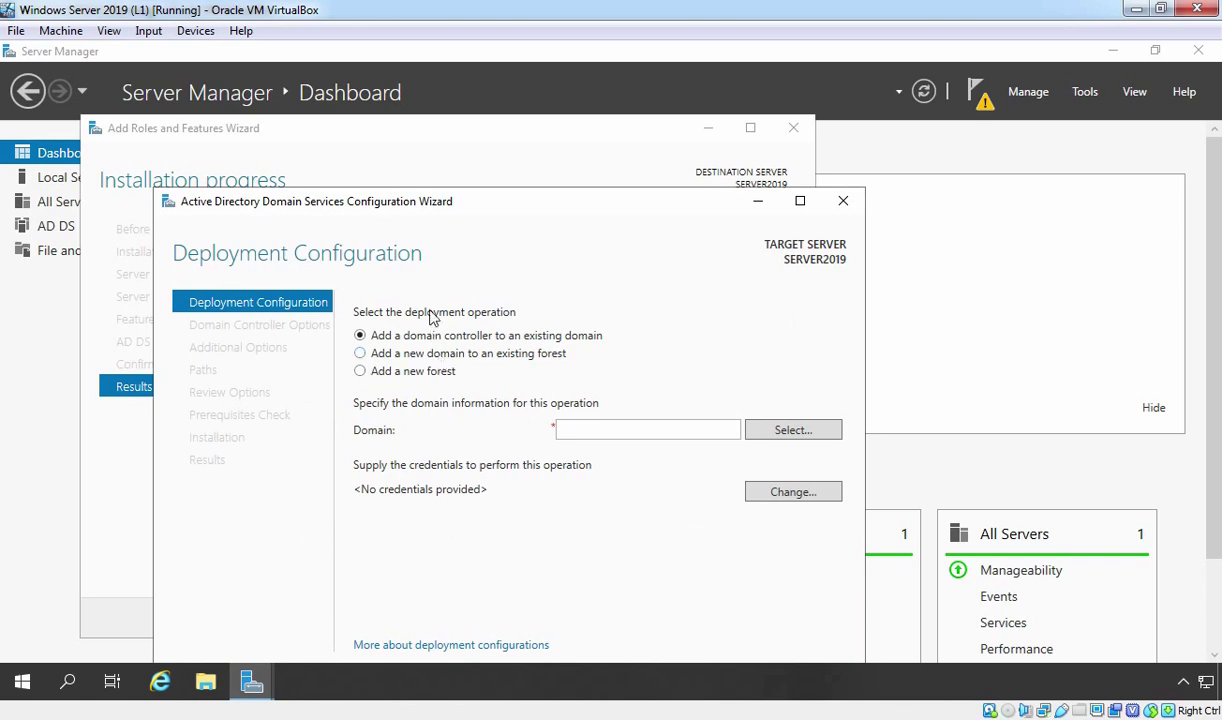
pyautogui.moveTo(407, 205); pyautogui.dragTo(396, 121)
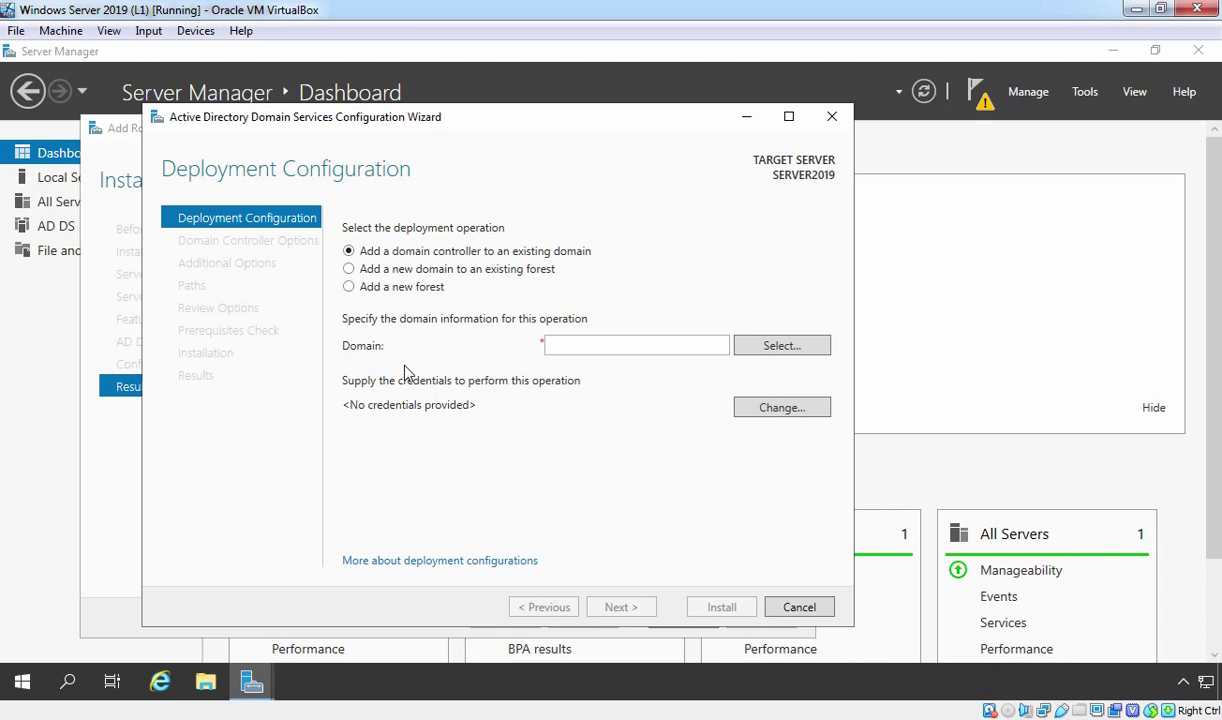
# Step: Choose 'Add a new forest' with root domain name mustbenoob.lab and continue
pyautogui.click(348, 287)
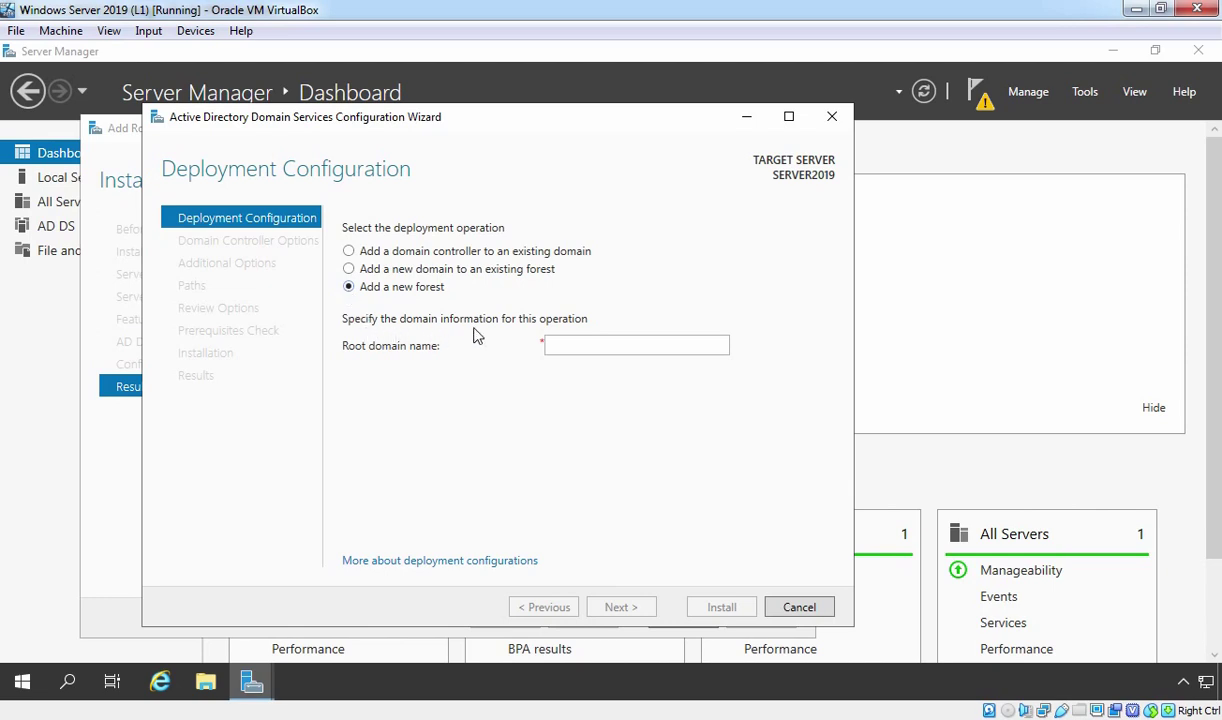
pyautogui.click(585, 345)
pyautogui.write('mustbenoob')
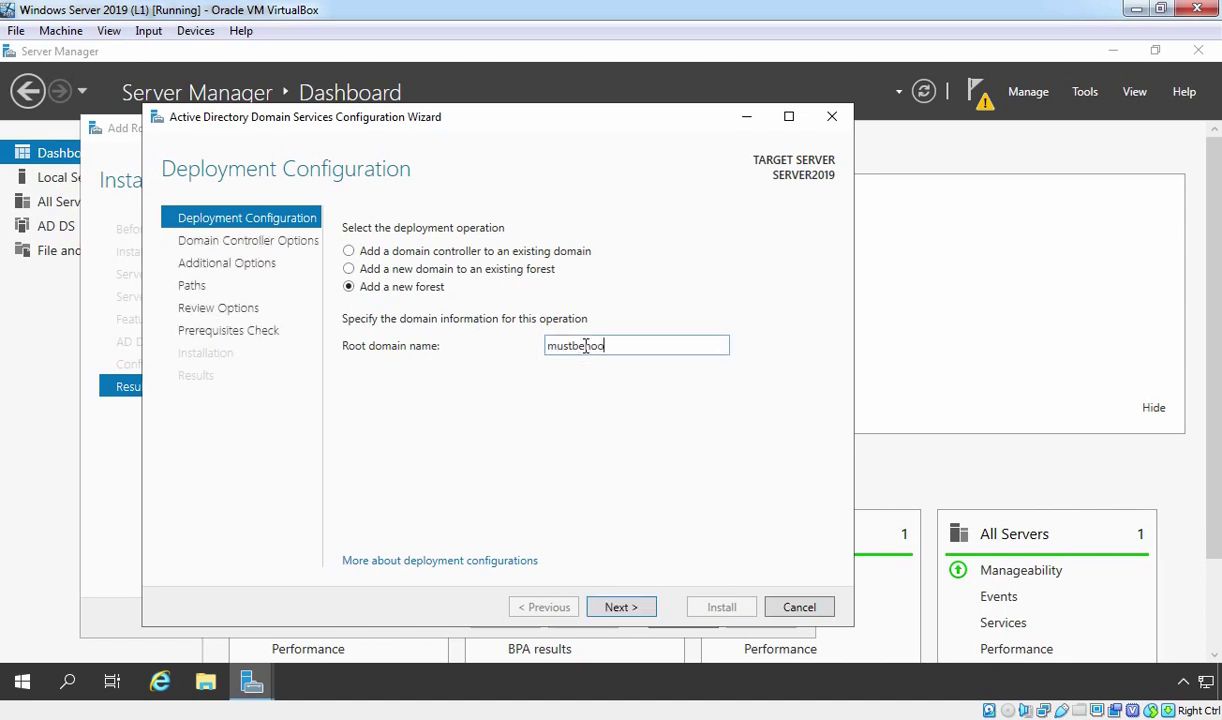
pyautogui.write('.lab')
pyautogui.click(619, 607)
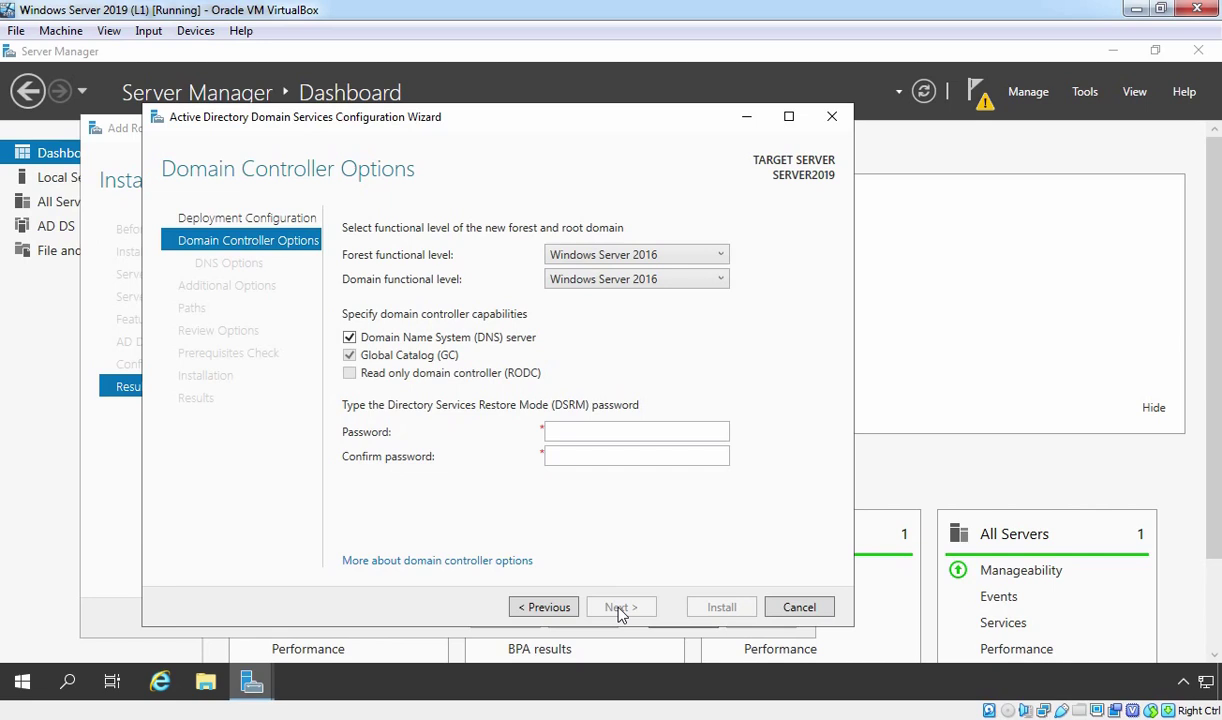
# Step: Enter the DSRM password in both password fields and advance to DNS Options
pyautogui.click(591, 432)
pyautogui.write('Password12')
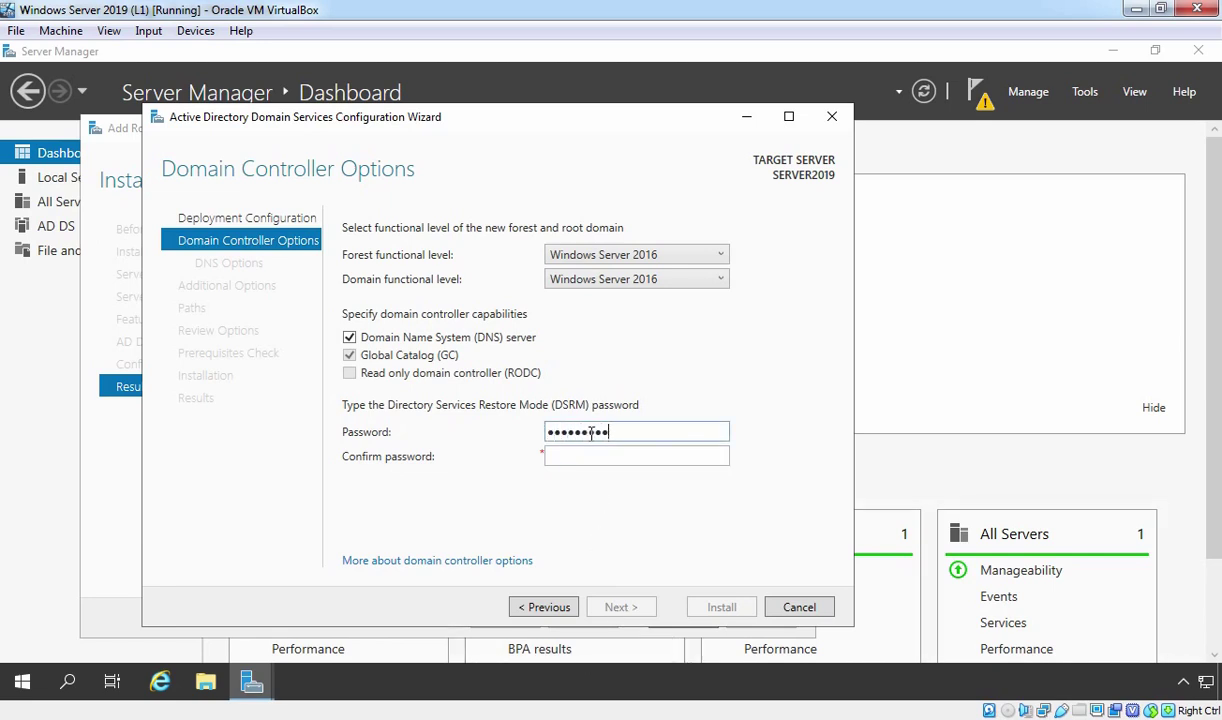
pyautogui.write('3456789')
pyautogui.press('Tab')
pyautogui.write('Password12')
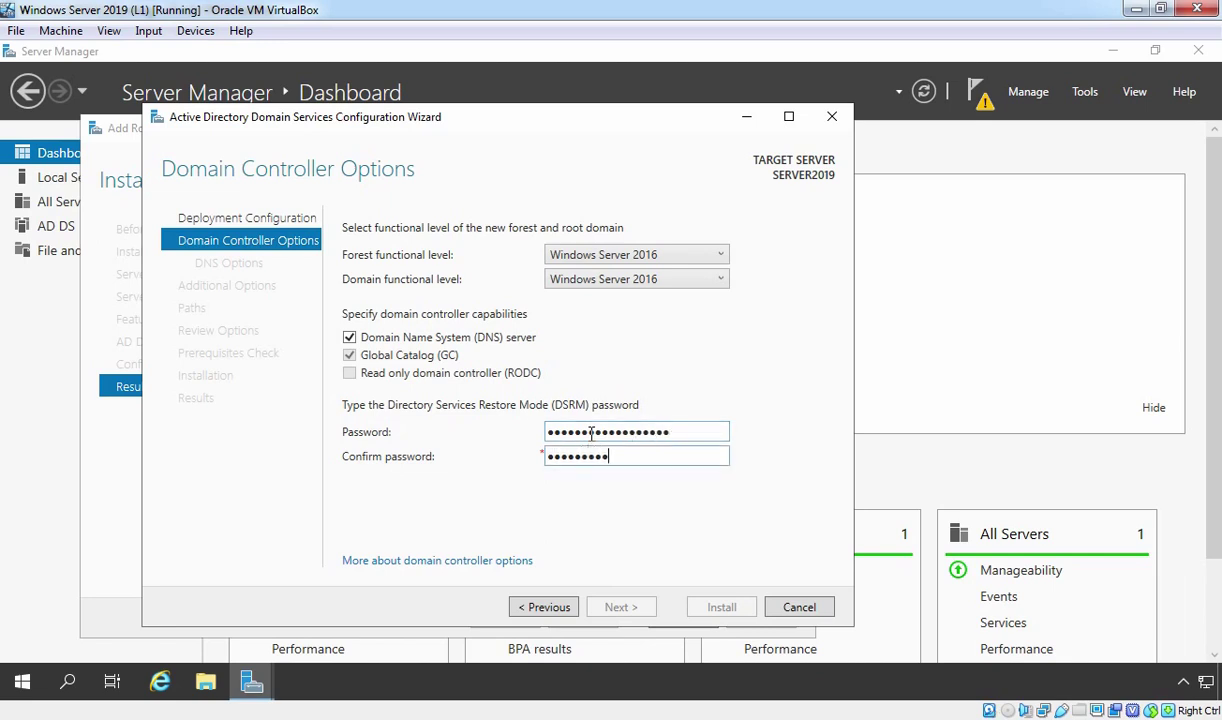
pyautogui.write('3456789')
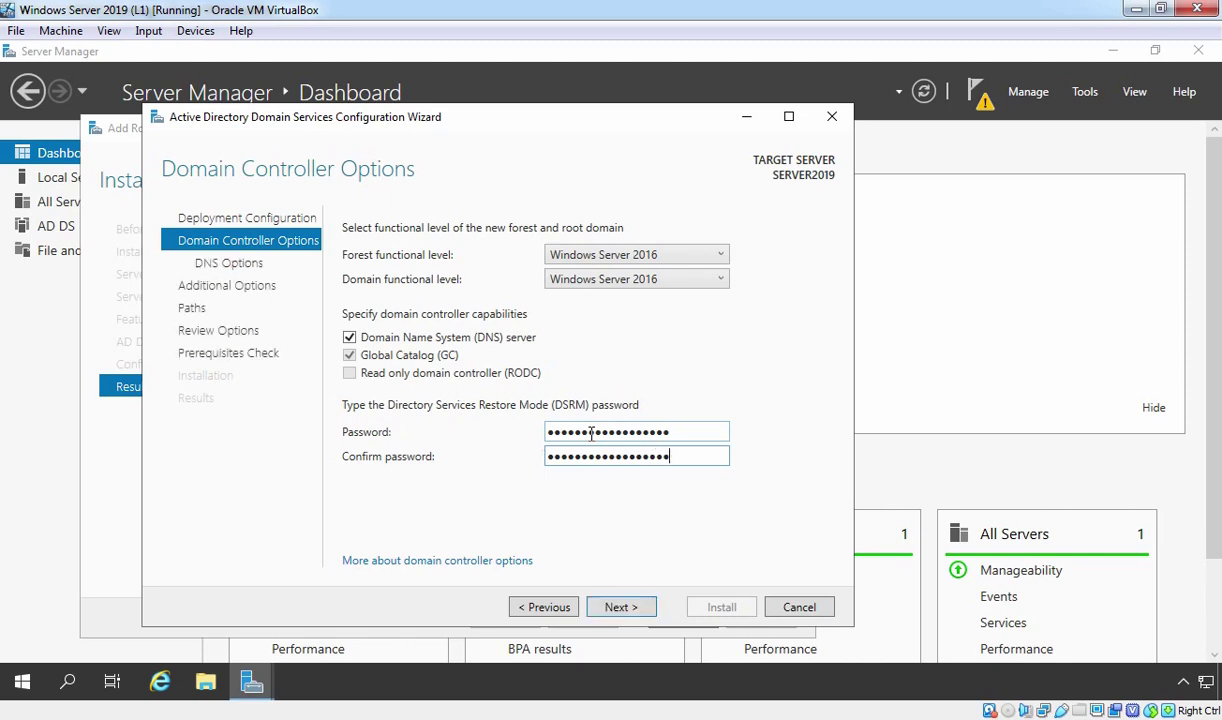
pyautogui.click(621, 607)
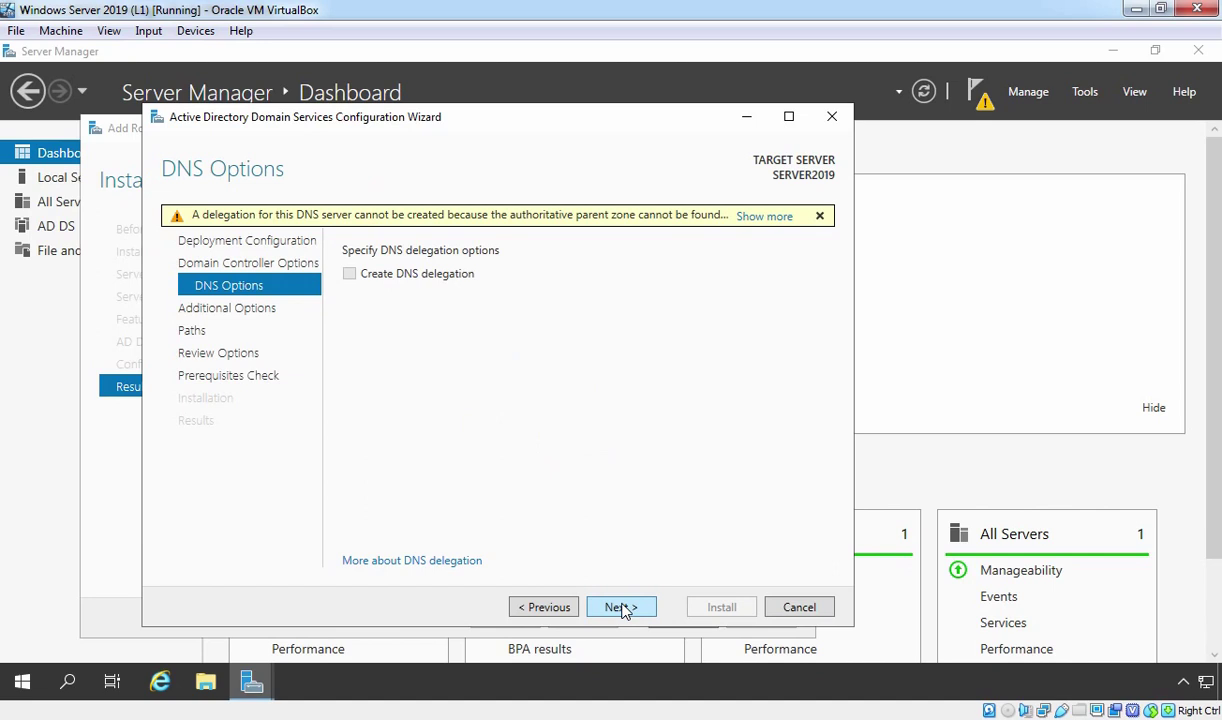
# Step: Keep the default DNS options, NetBIOS name and database, log and SYSVOL paths through to Prerequisites Check
pyautogui.click(620, 607)
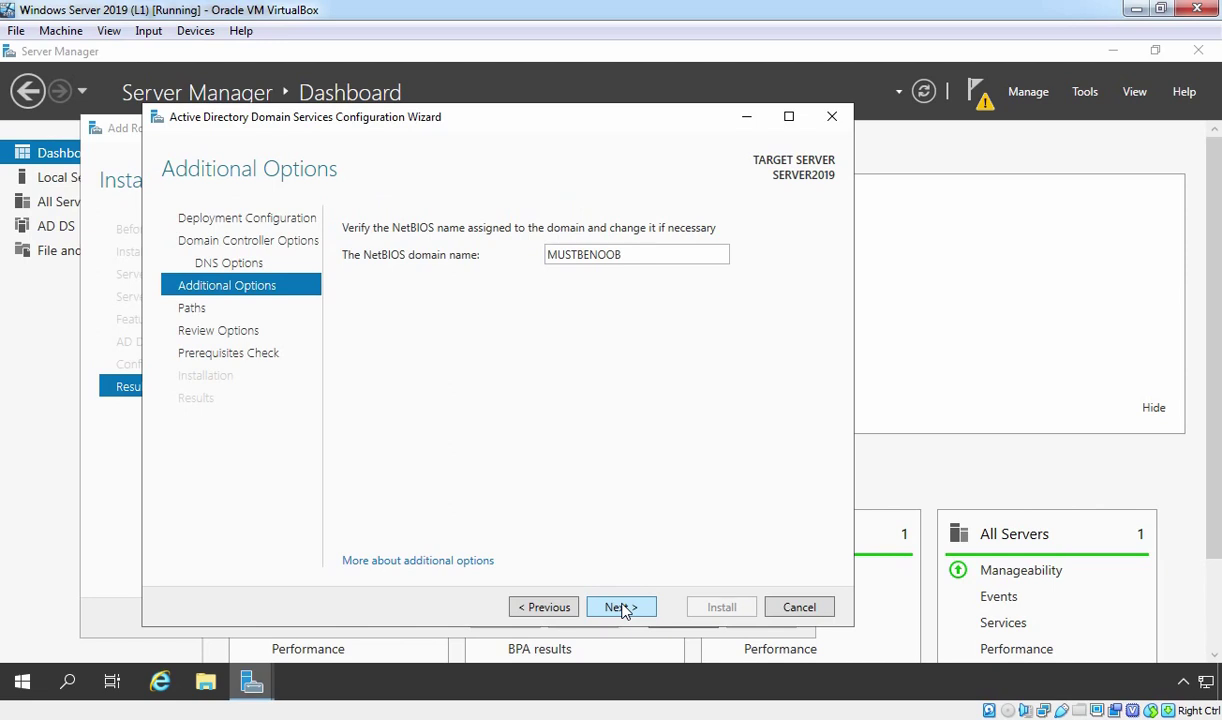
pyautogui.click(621, 607)
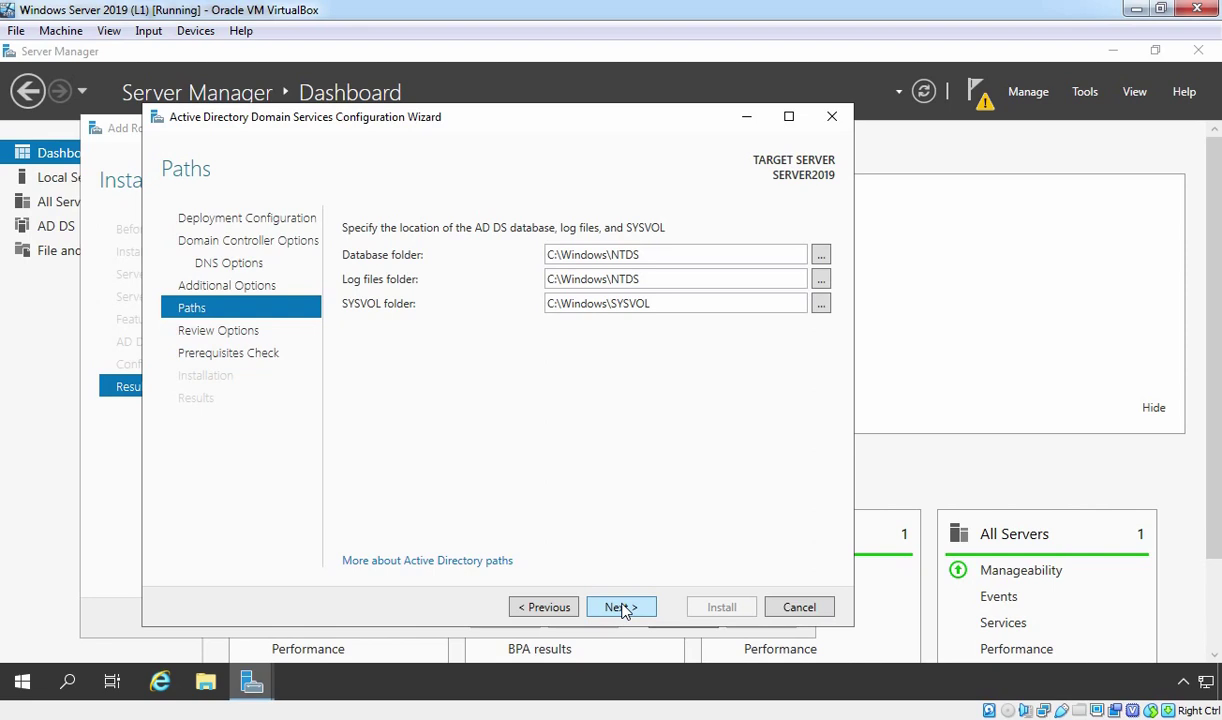
pyautogui.click(620, 607)
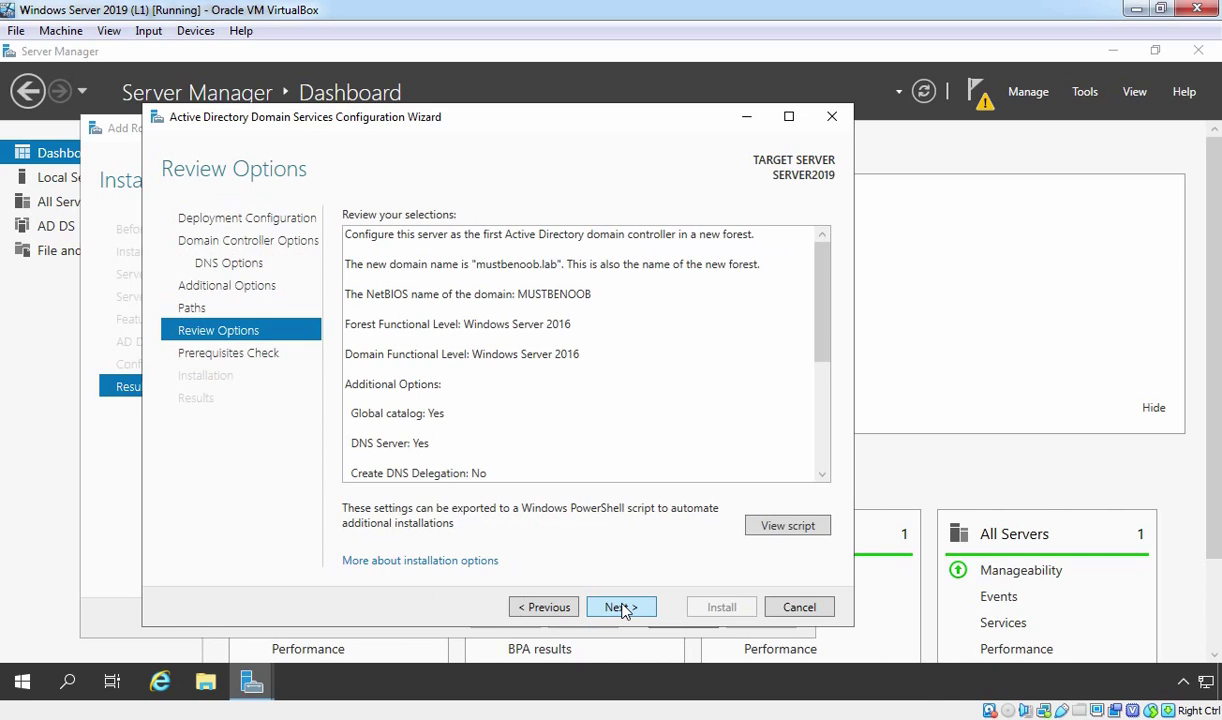
pyautogui.click(620, 607)
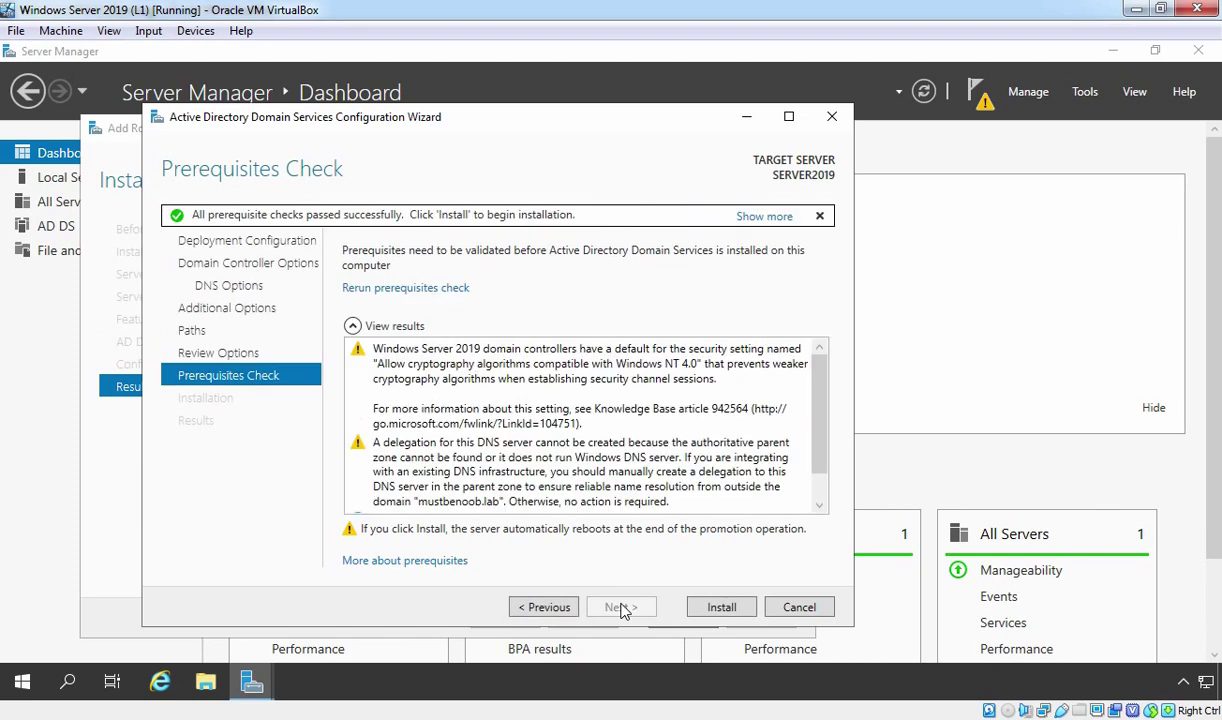
# Step: Install from the passed Prerequisites Check page to promote SERVER2019 to a domain controller
pyautogui.click(721, 607)
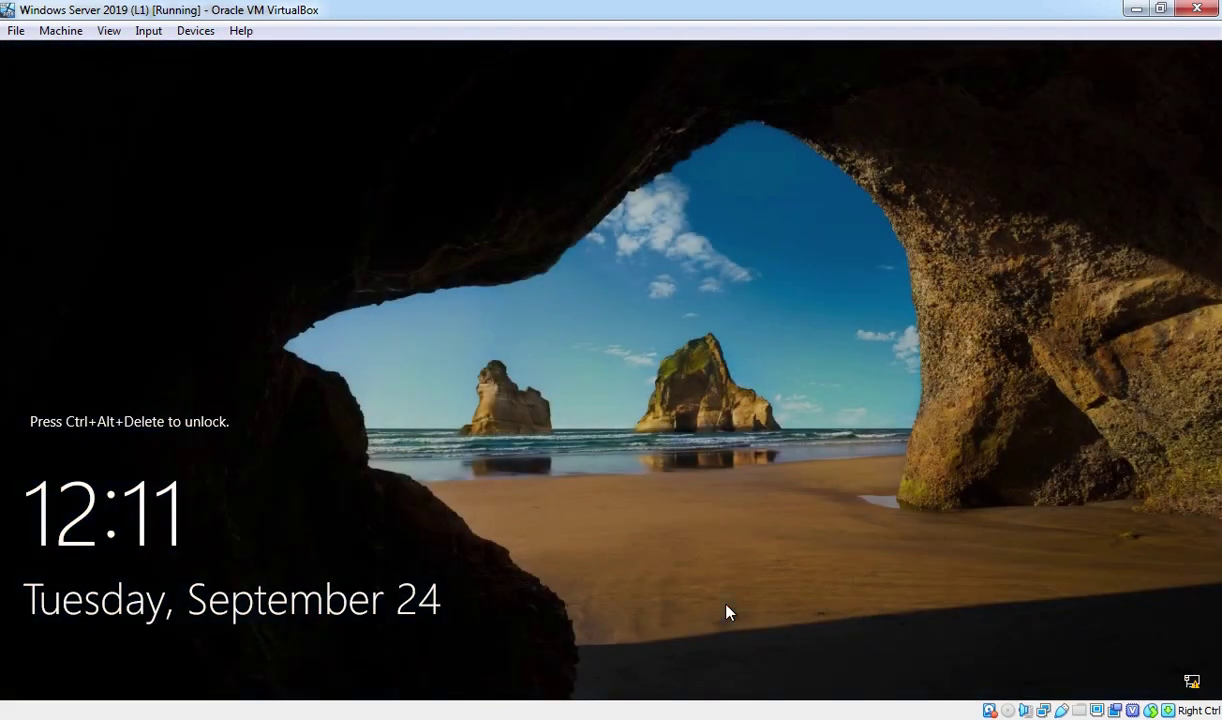
# Step: Send Ctrl-Alt-Del through VirtualBox's Input > Keyboard menu and sign in with the domain administrator password
pyautogui.click(148, 30)
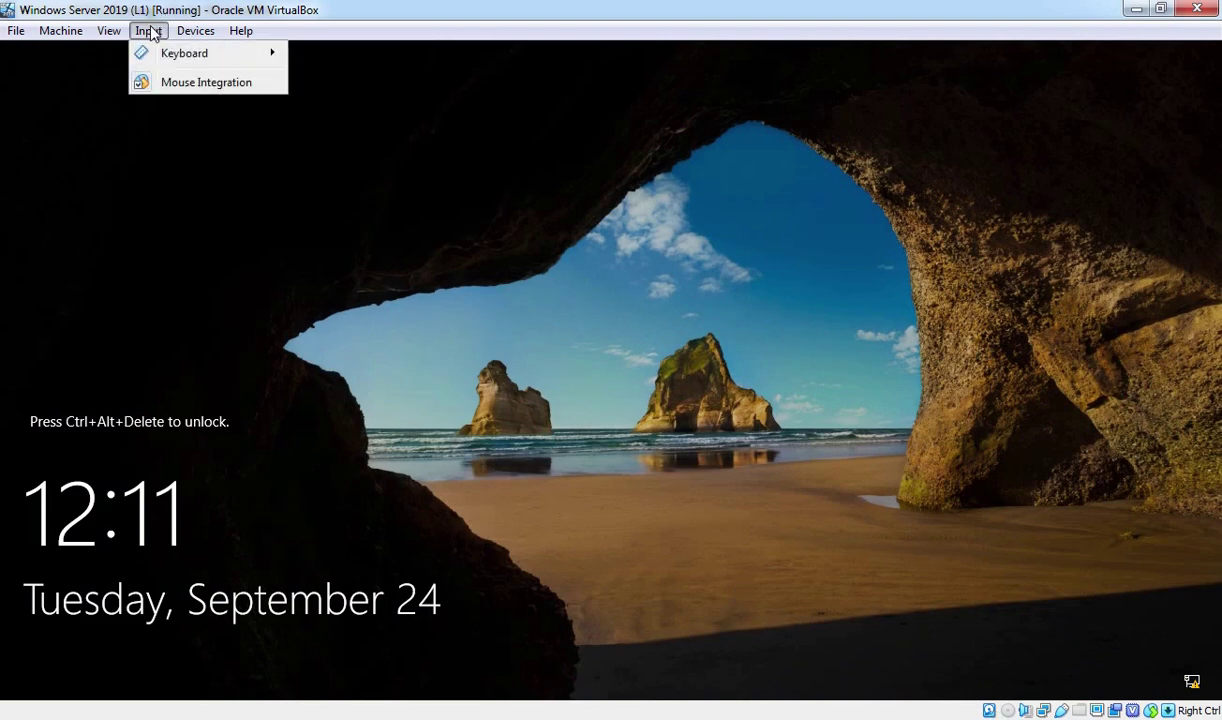
pyautogui.moveTo(177, 58)
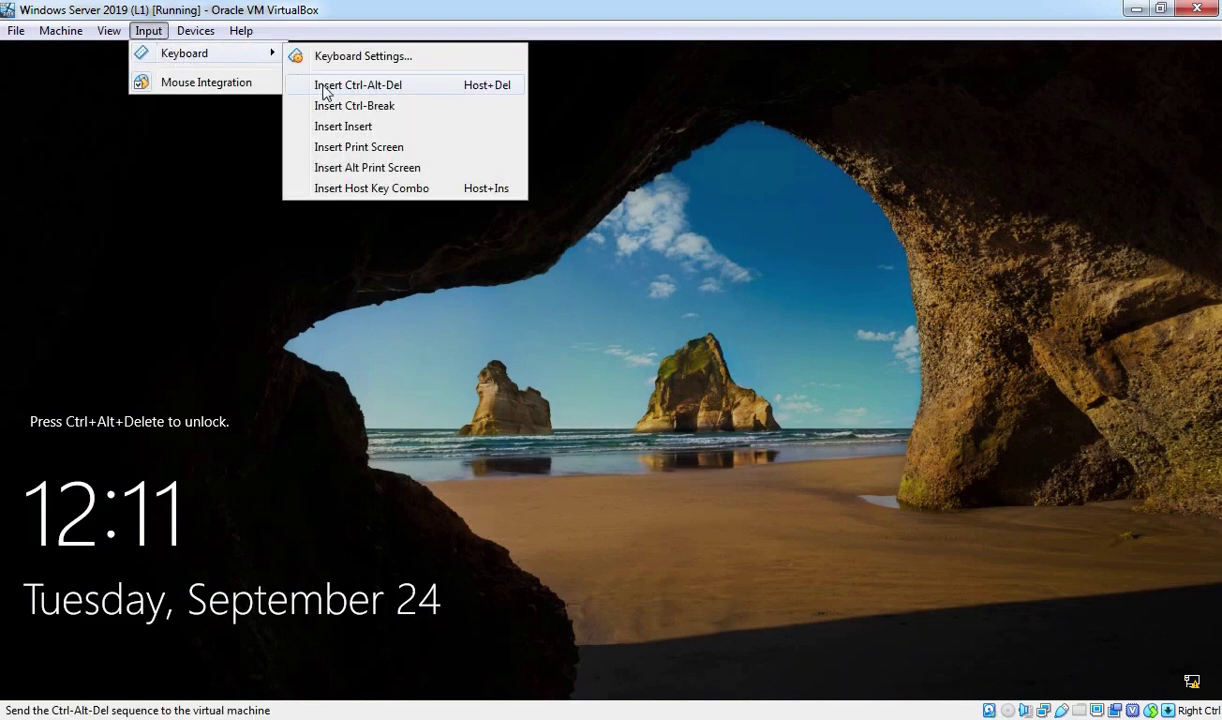
pyautogui.click(358, 85)
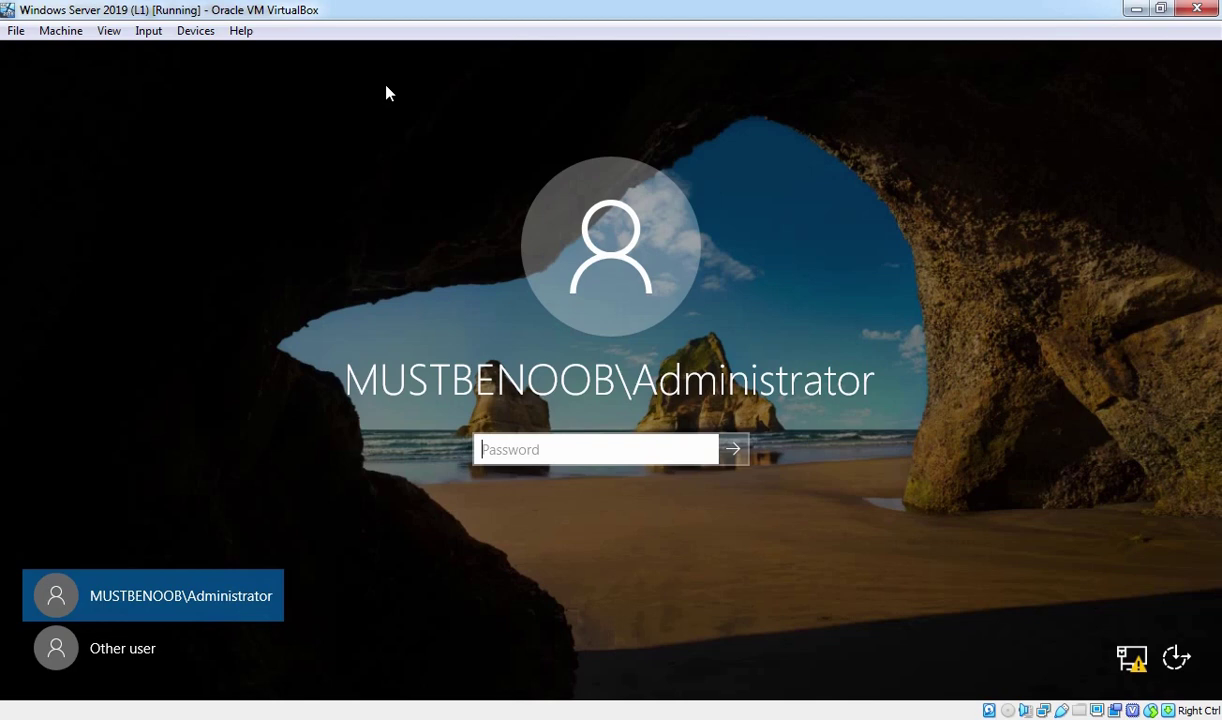
pyautogui.write('••••••••••')
pyautogui.press('Return')
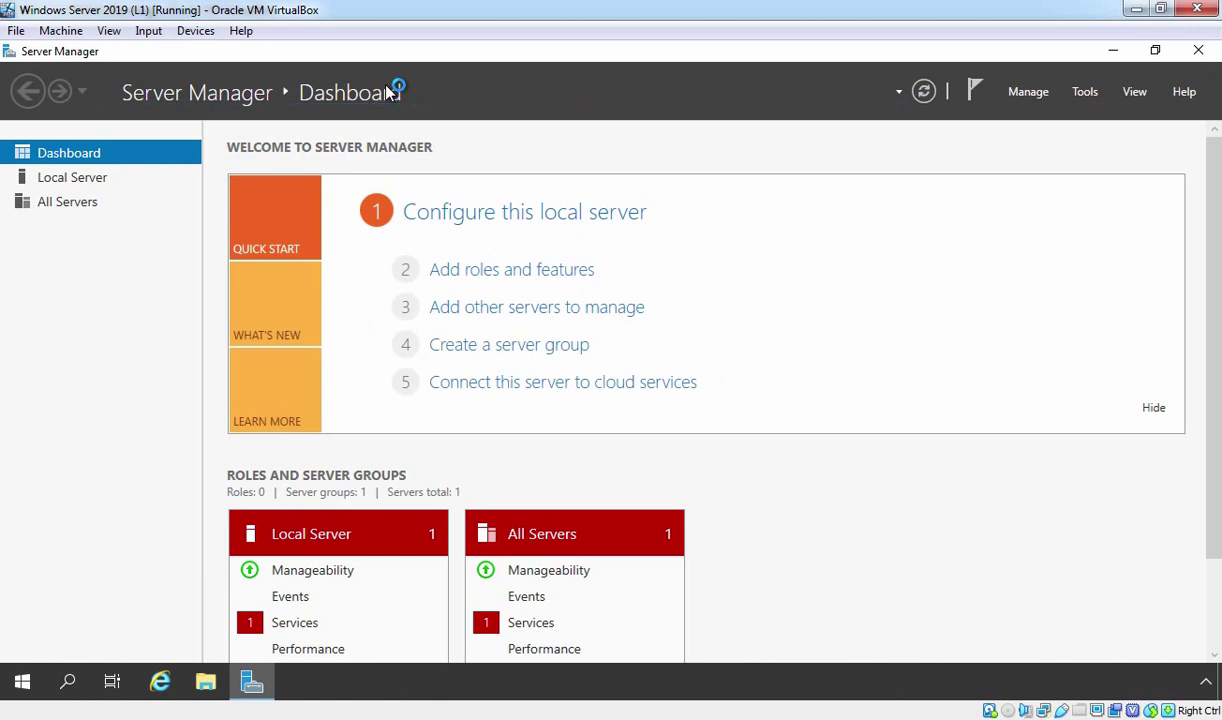
# Step: Open Active Directory Users and Computers, expand mustbenoob.lab and select the Domain Controllers container
pyautogui.click(1087, 93)
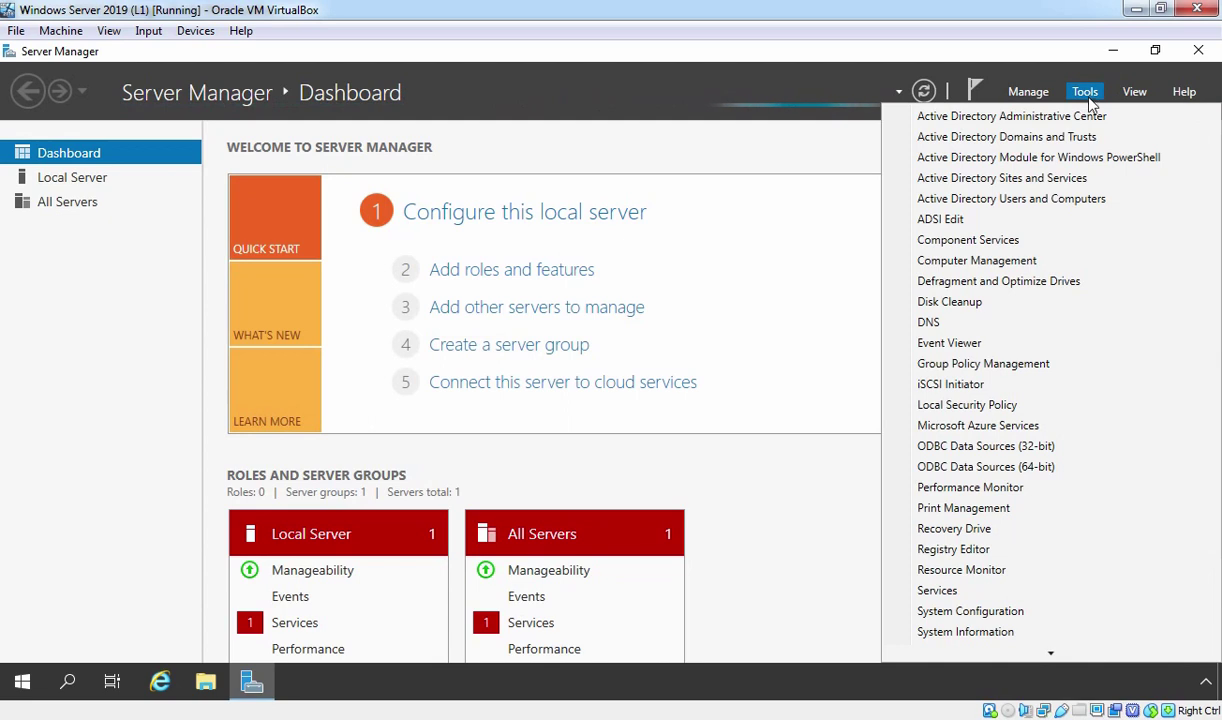
pyautogui.click(1053, 203)
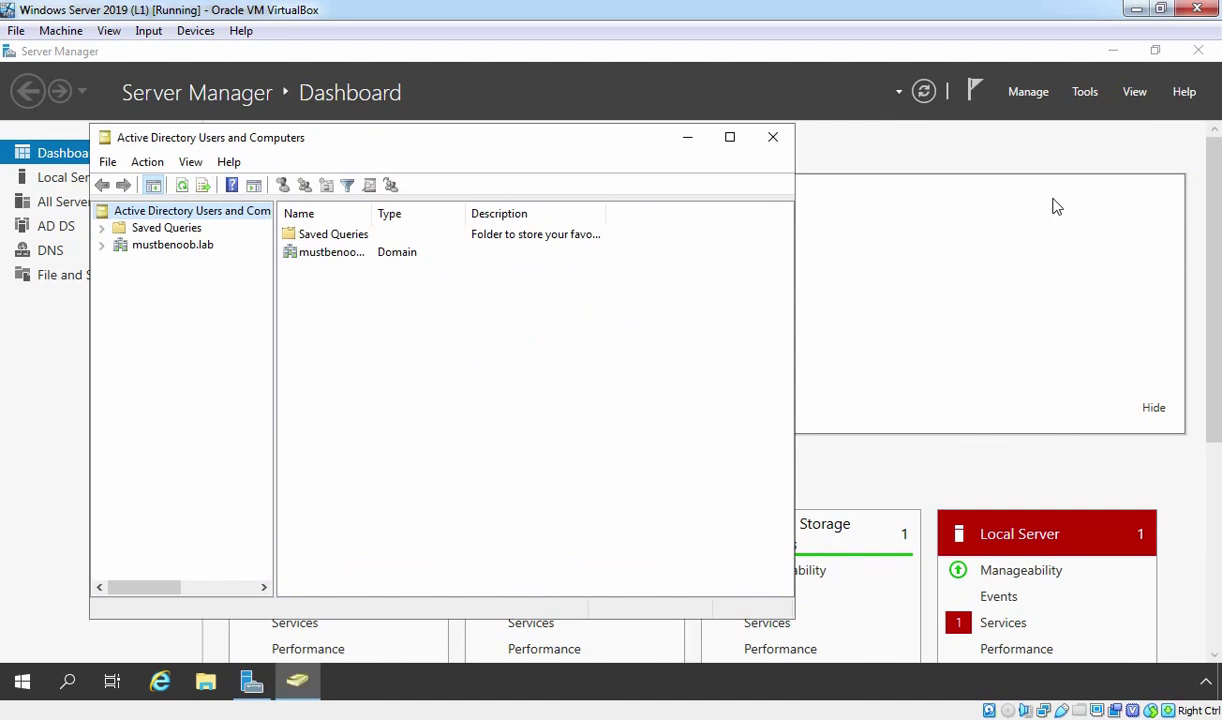
pyautogui.click(168, 250)
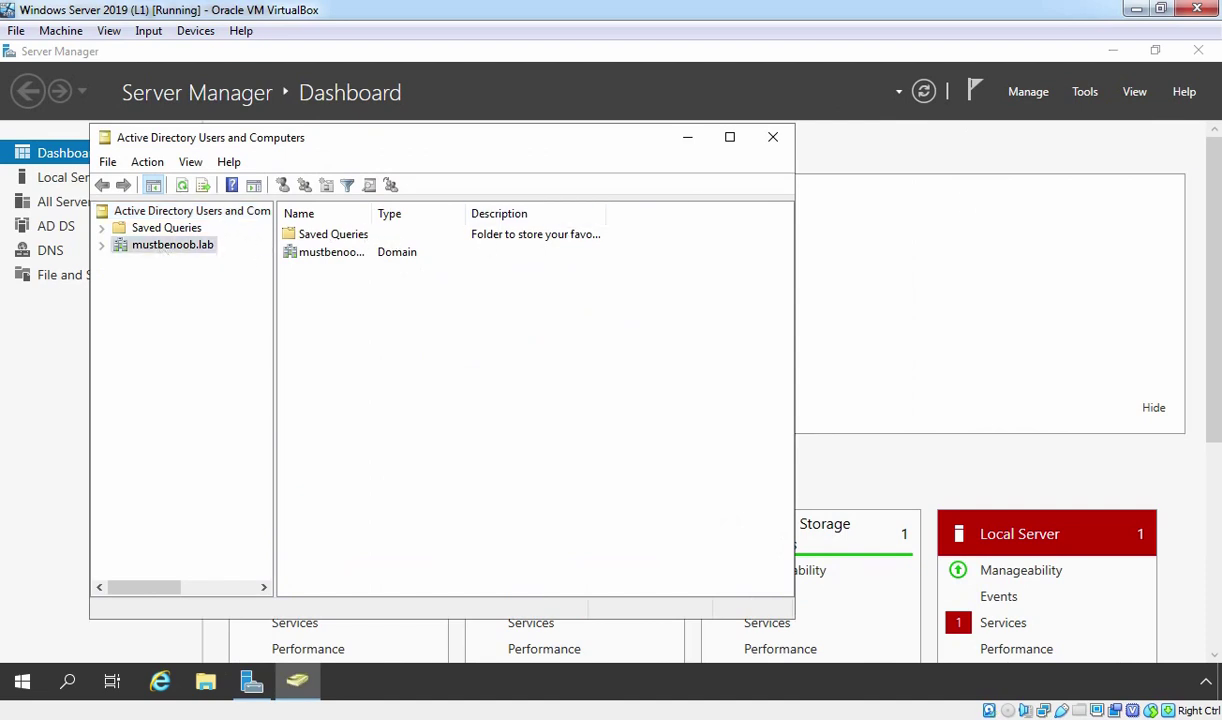
pyautogui.doubleClick(197, 250)
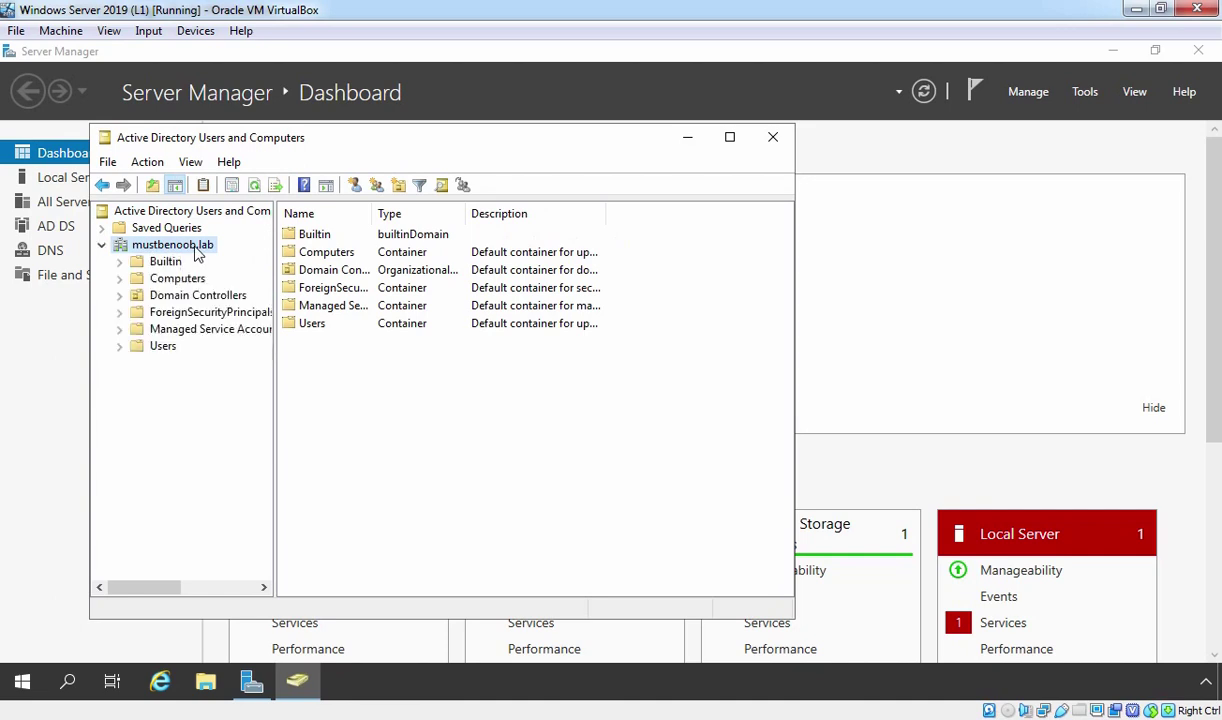
pyautogui.click(193, 296)
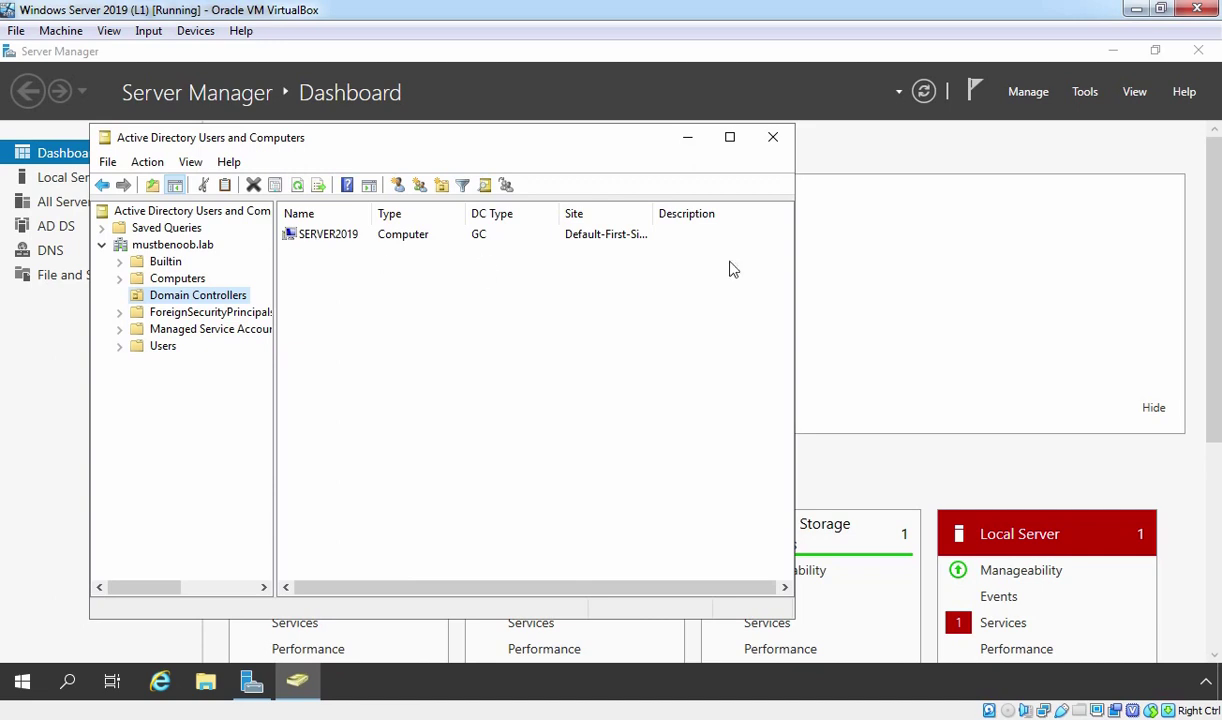
# Step: Close Active Directory Users and Computers and open DNS Manager maximized from Tools
pyautogui.click(774, 141)
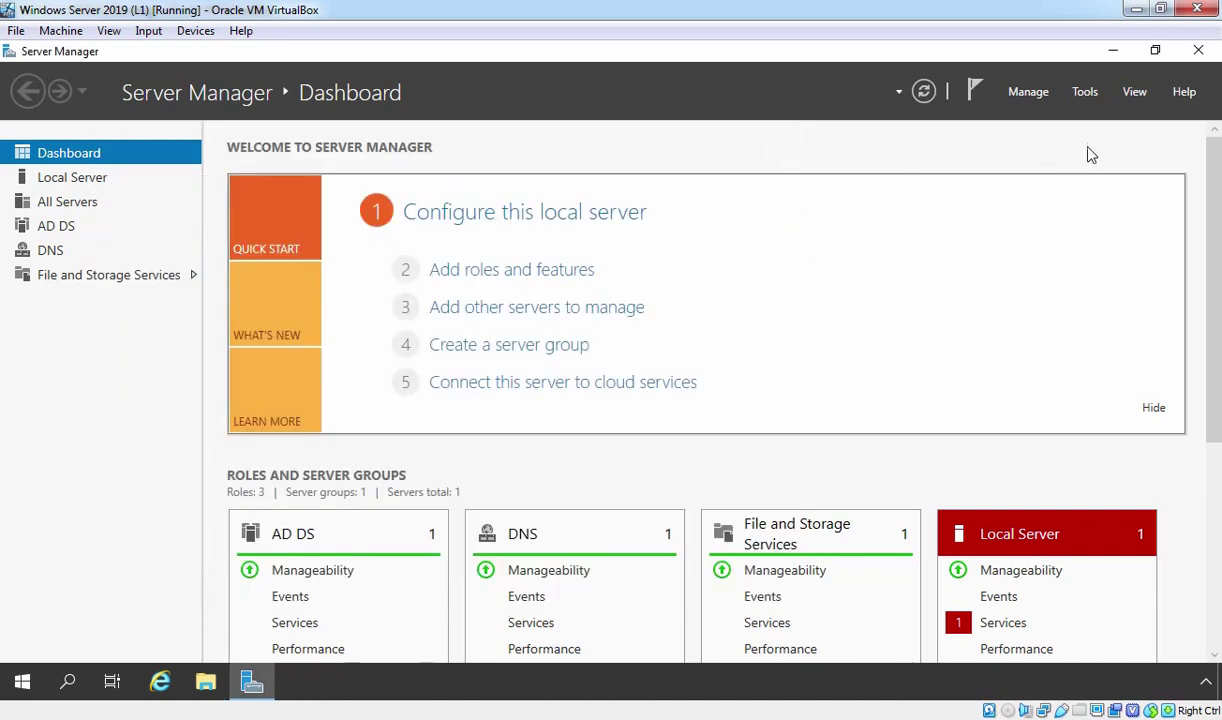
pyautogui.click(1085, 92)
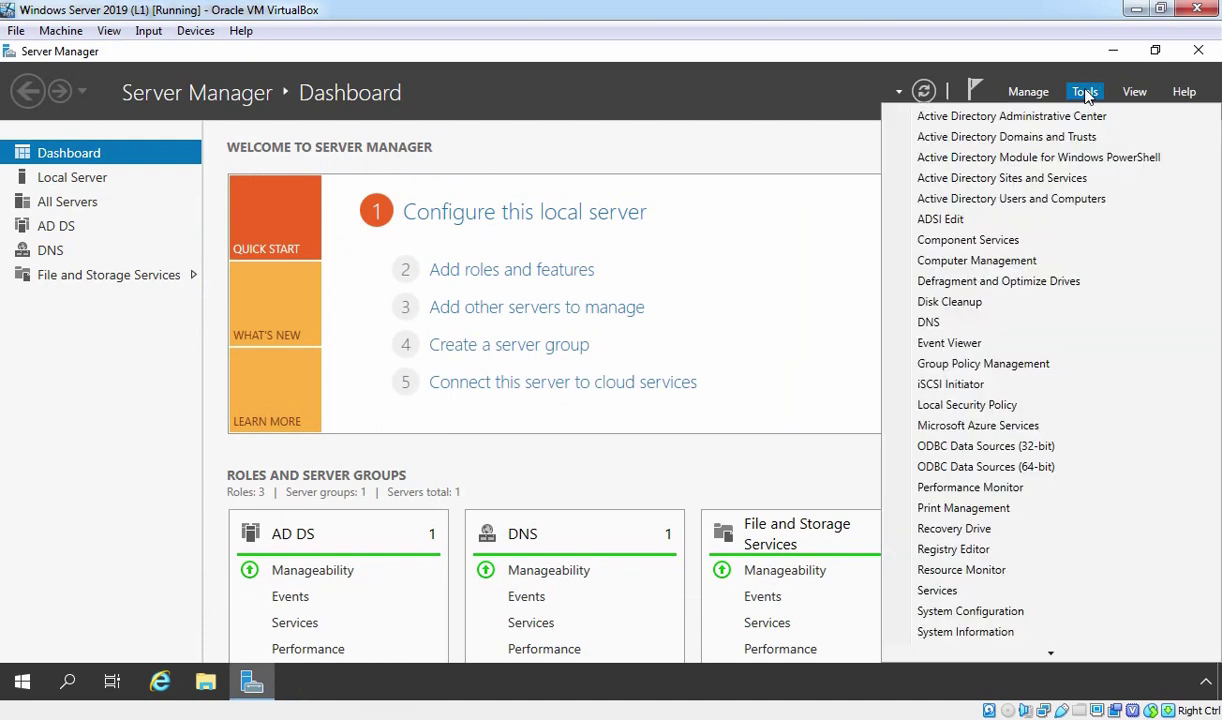
pyautogui.click(1029, 339)
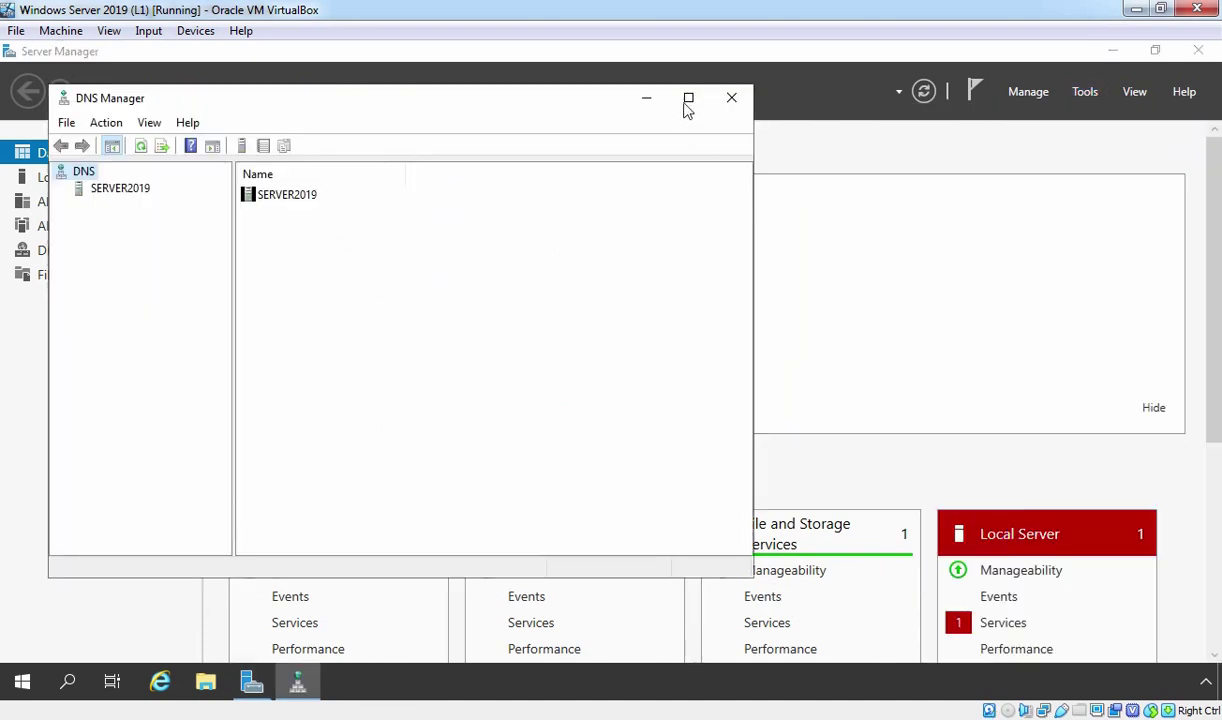
pyautogui.click(688, 98)
# Step: Expand SERVER2019 > Forward Lookup Zones and widen the tree pane and Type column
pyautogui.click(85, 141)
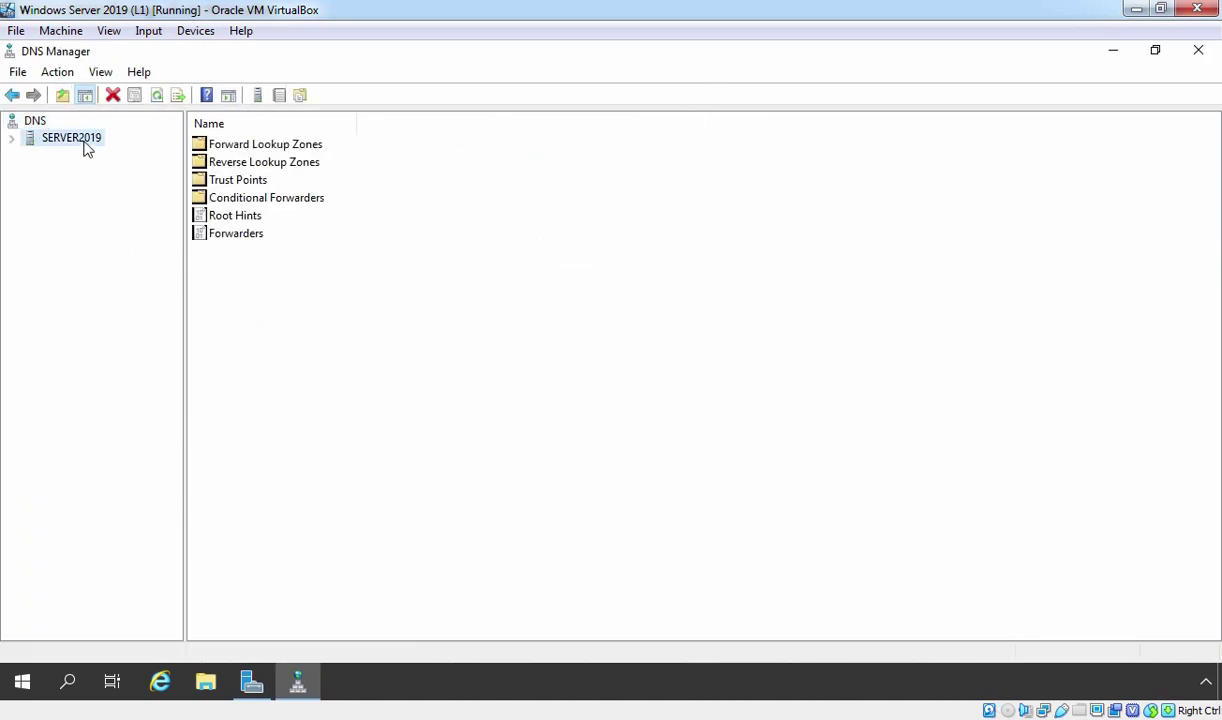
pyautogui.doubleClick(82, 140)
pyautogui.doubleClick(90, 155)
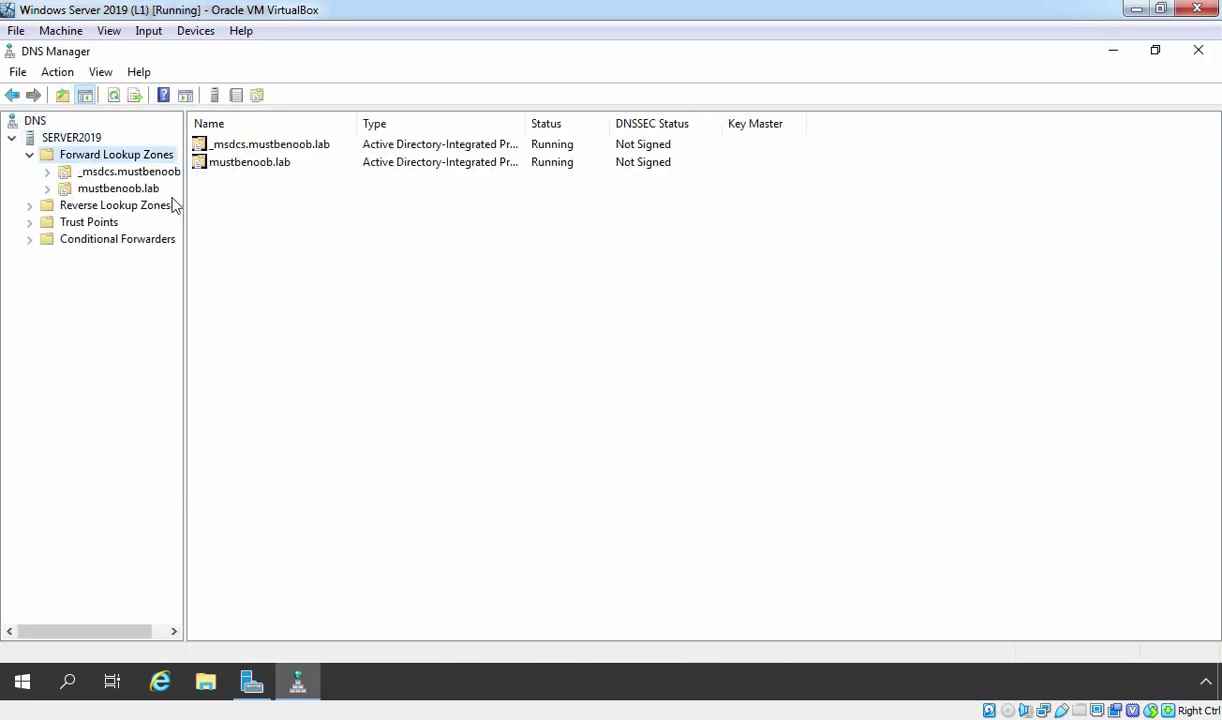
pyautogui.moveTo(184, 203); pyautogui.dragTo(256, 208)
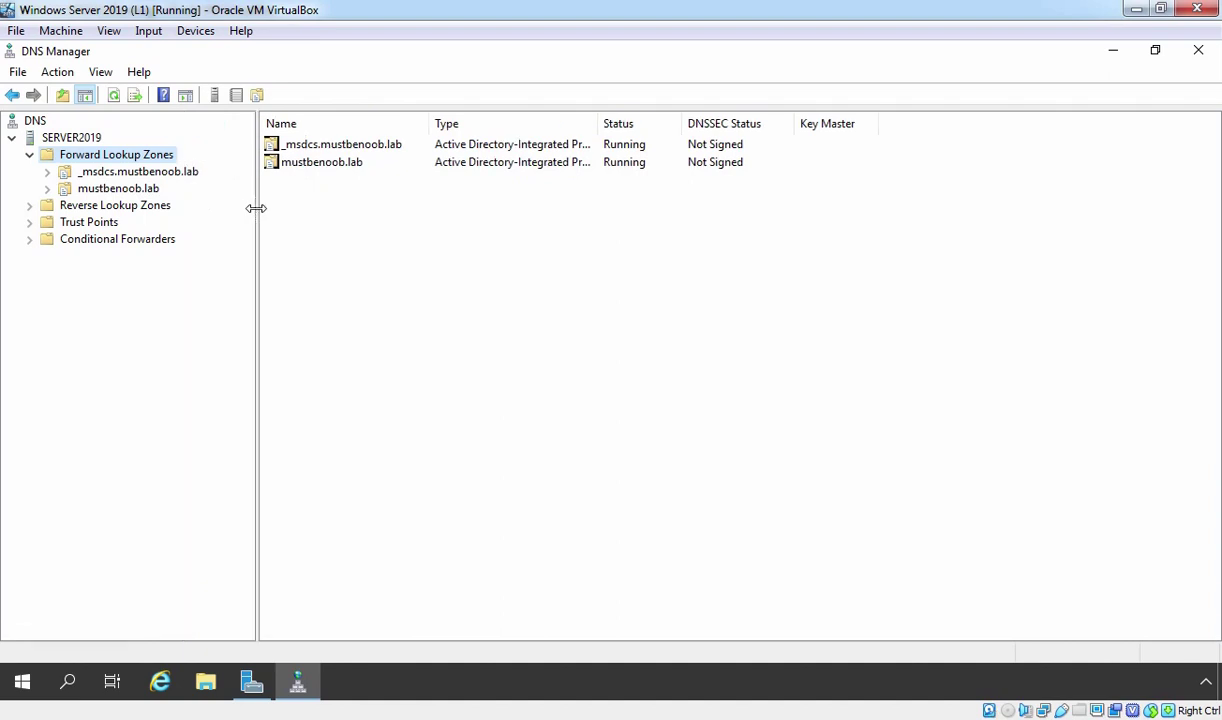
pyautogui.doubleClick(600, 124)
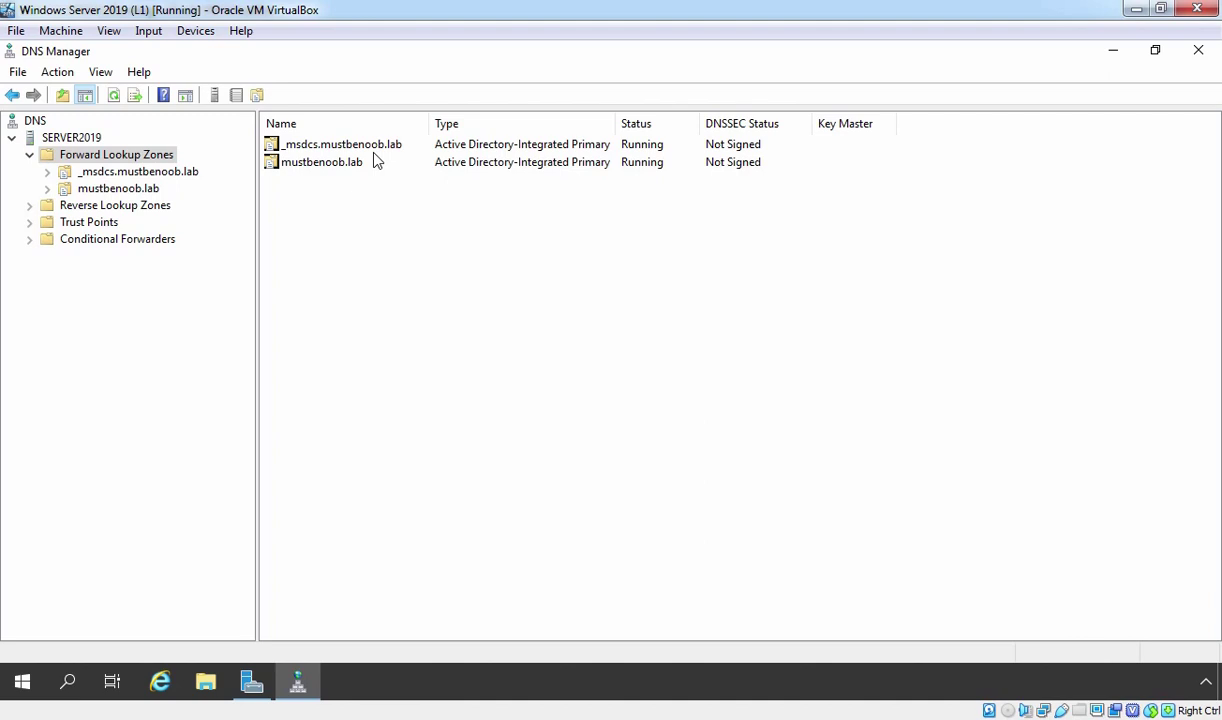
# Step: Add an AD-integrated primary IPv4 reverse zone for network 192.168.1 with secure-only updates
pyautogui.click(123, 205)
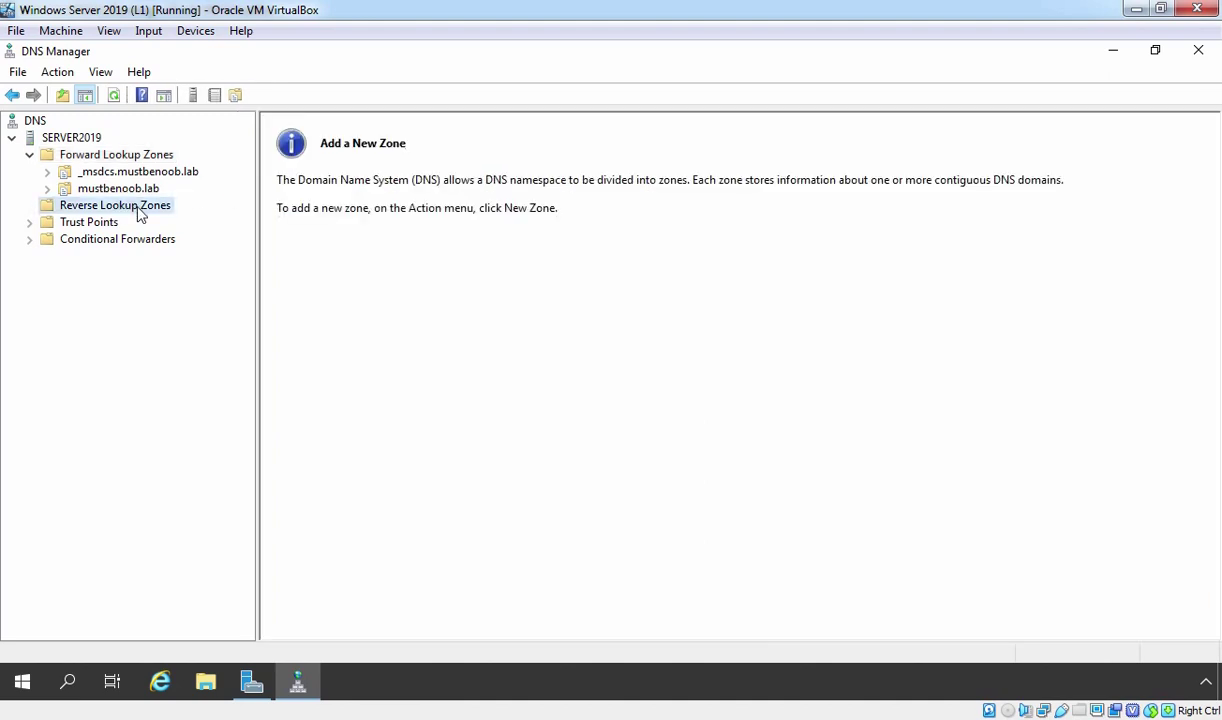
pyautogui.rightClick(138, 208)
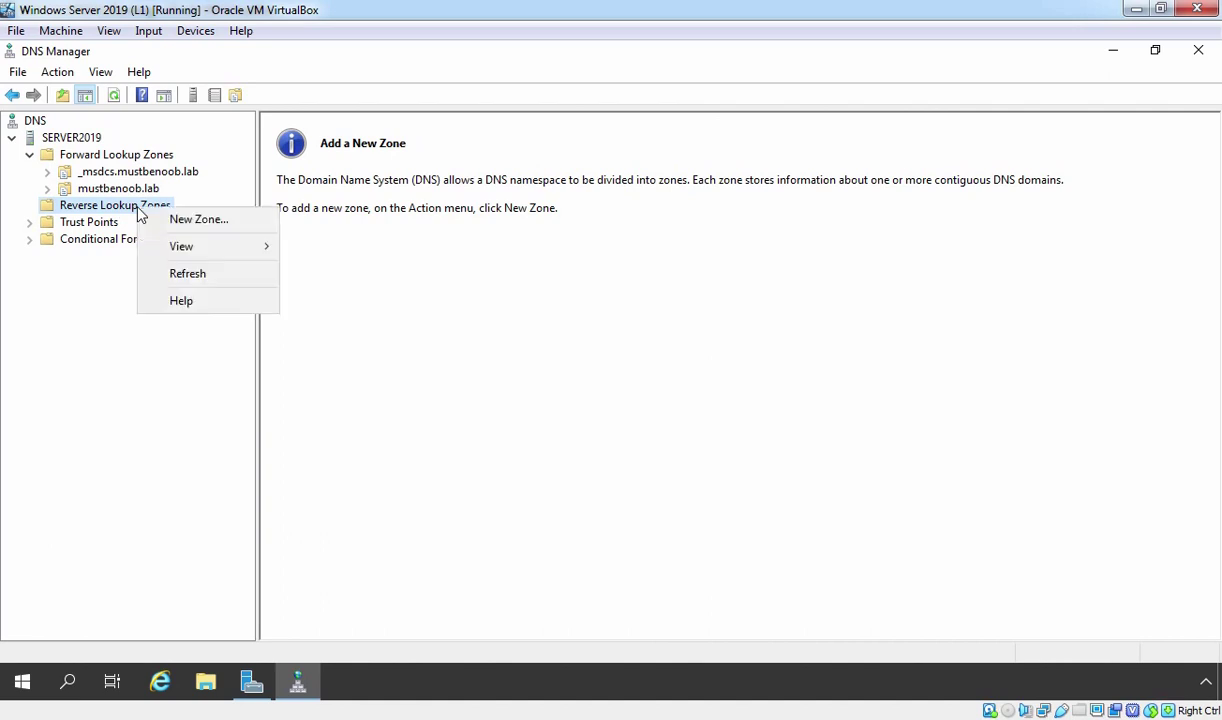
pyautogui.click(198, 219)
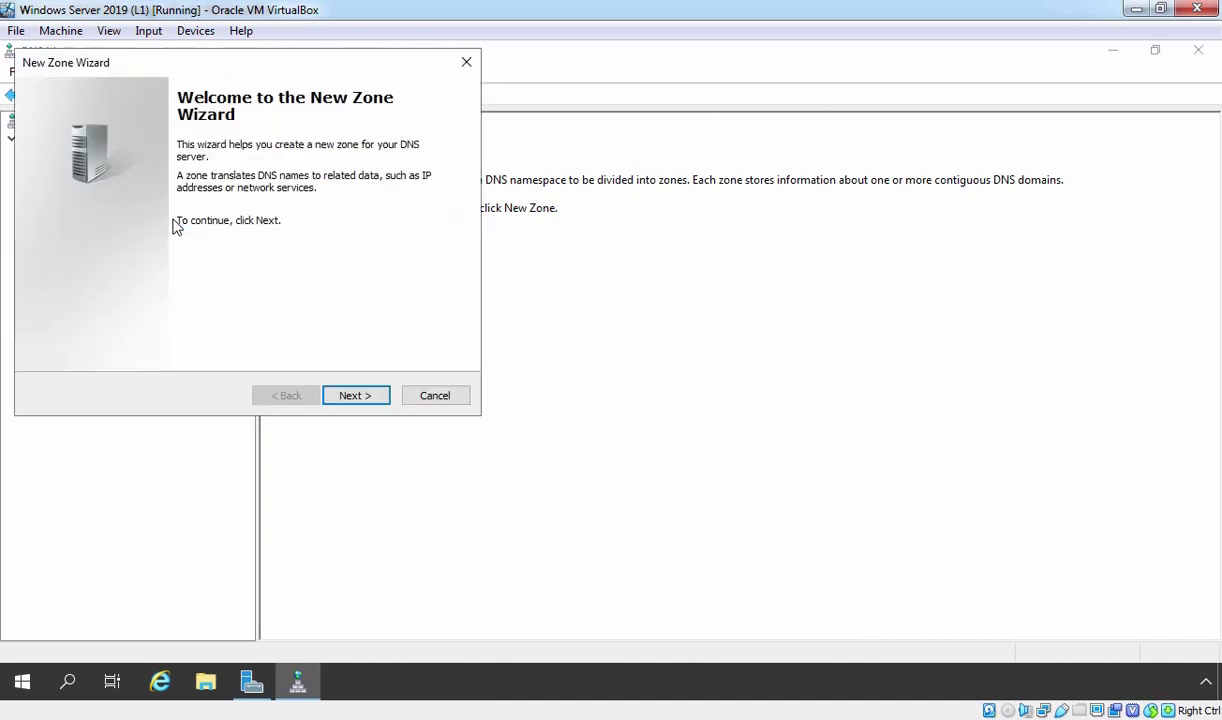
pyautogui.click(356, 400)
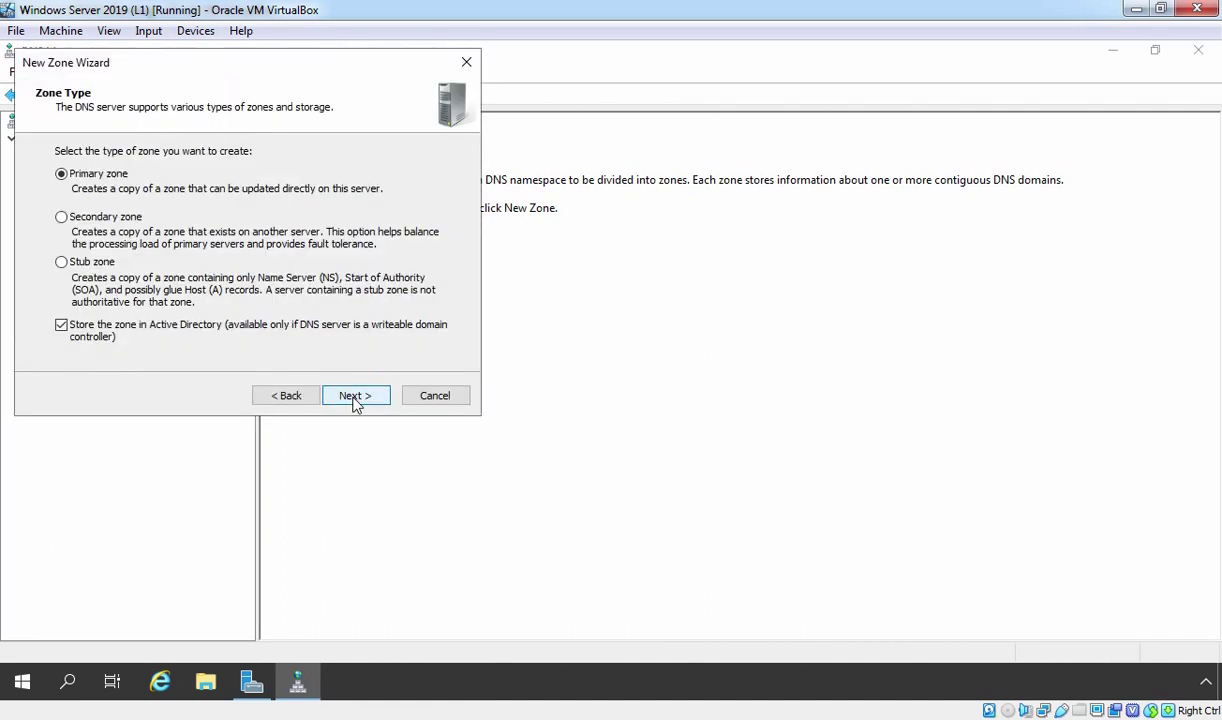
pyautogui.click(356, 400)
pyautogui.click(356, 400)
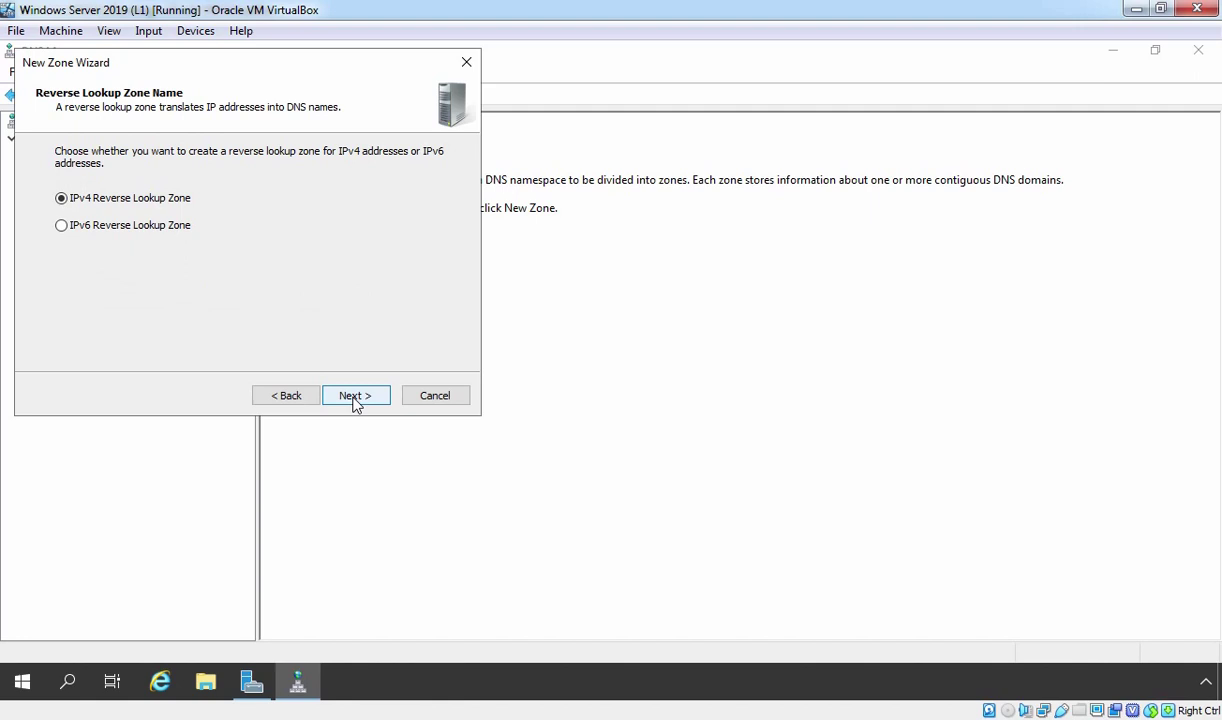
pyautogui.click(355, 397)
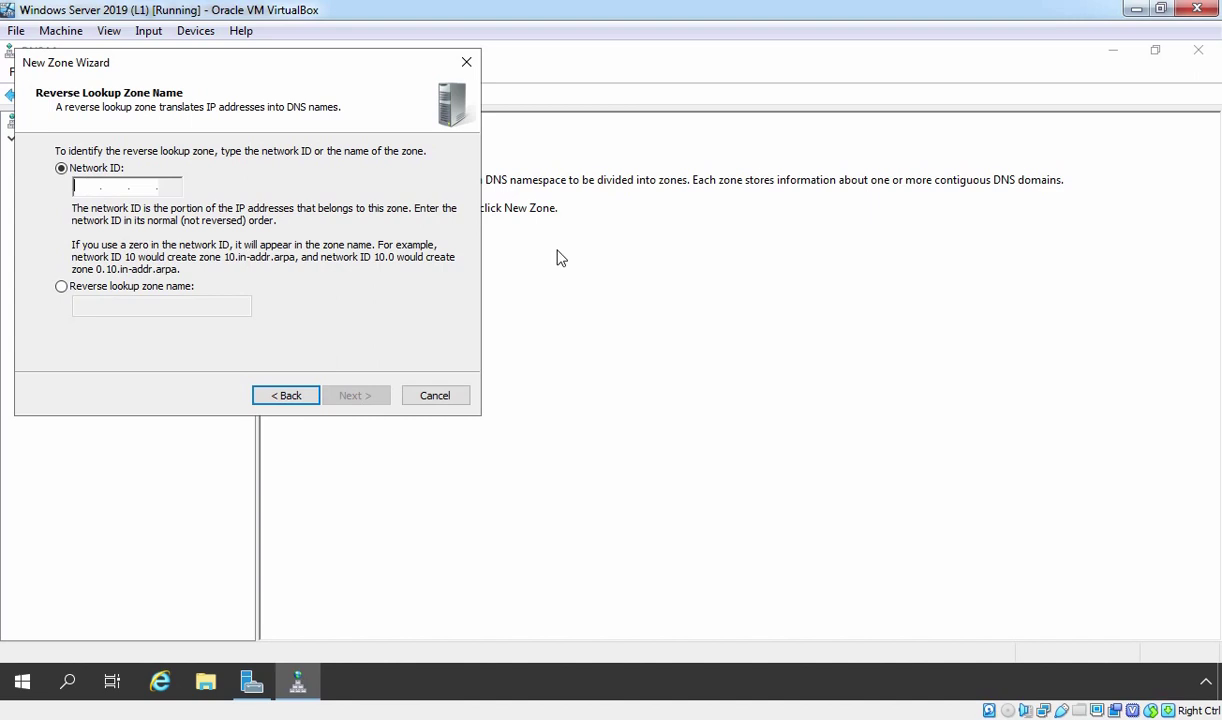
pyautogui.write('192.168.1.')
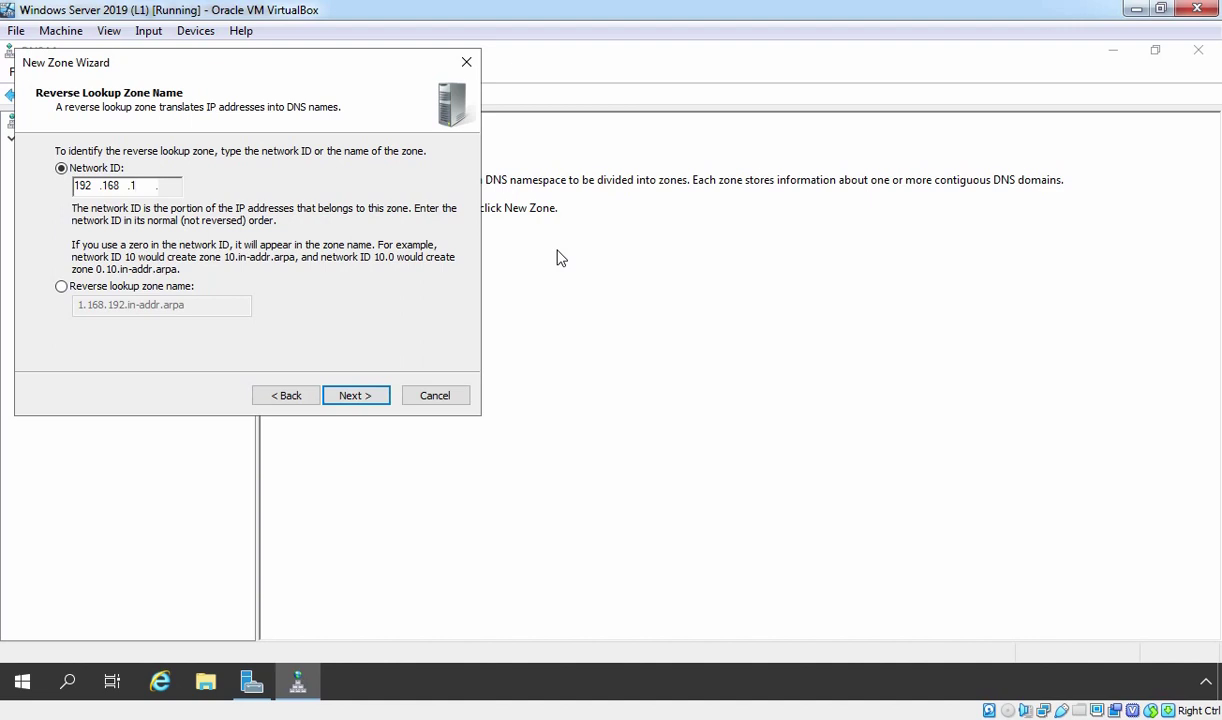
pyautogui.click(355, 397)
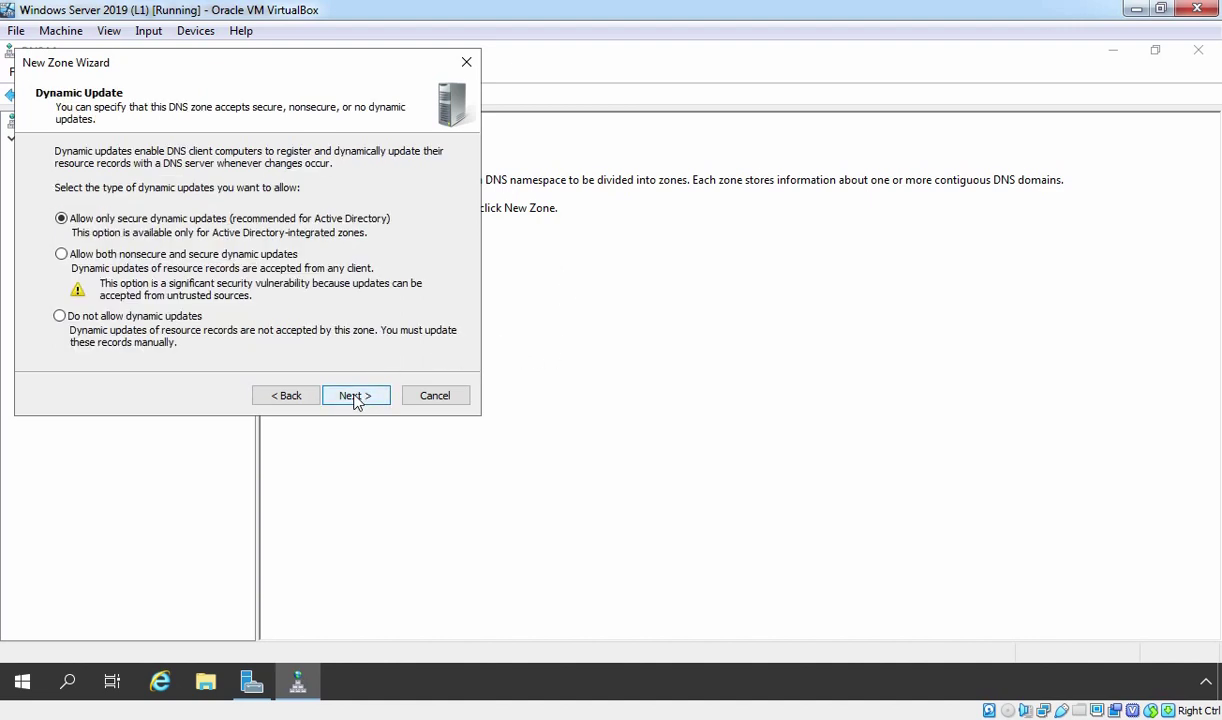
pyautogui.click(355, 396)
pyautogui.click(355, 396)
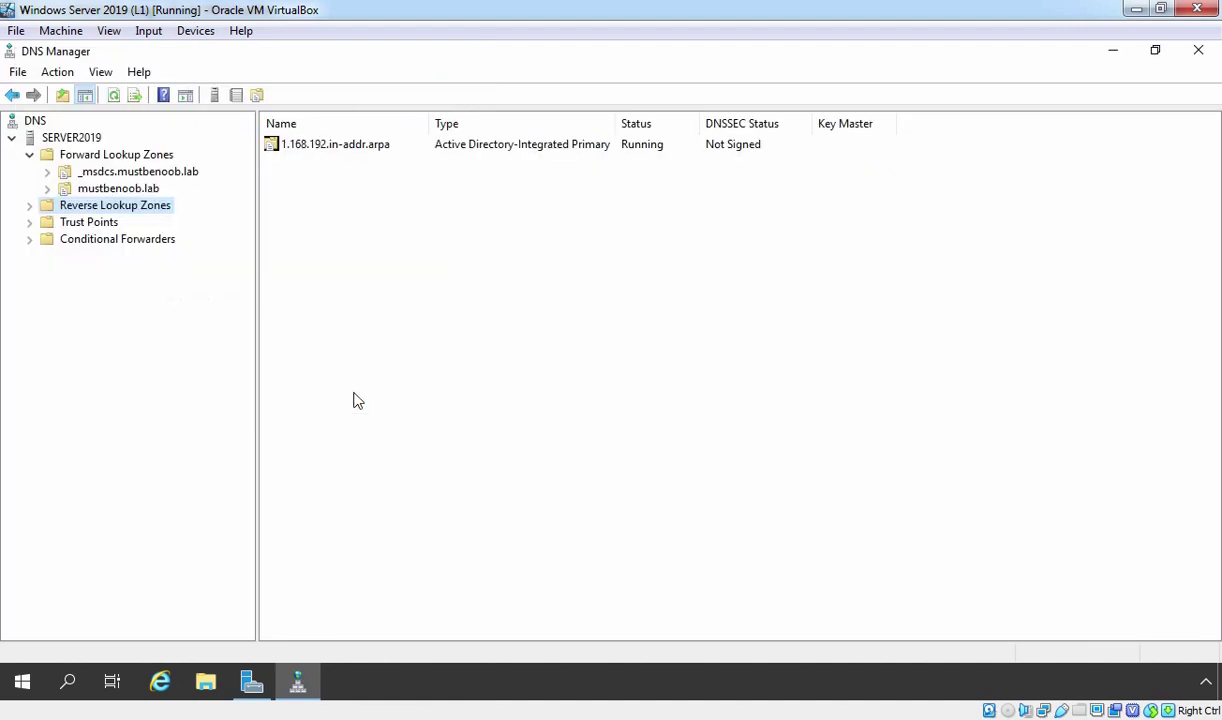
pyautogui.doubleClick(130, 205)
# Step: Start a new PTR record in 1.168.192.in-addr.arpa and browse to the mustbenoob.lab zone
pyautogui.click(128, 223)
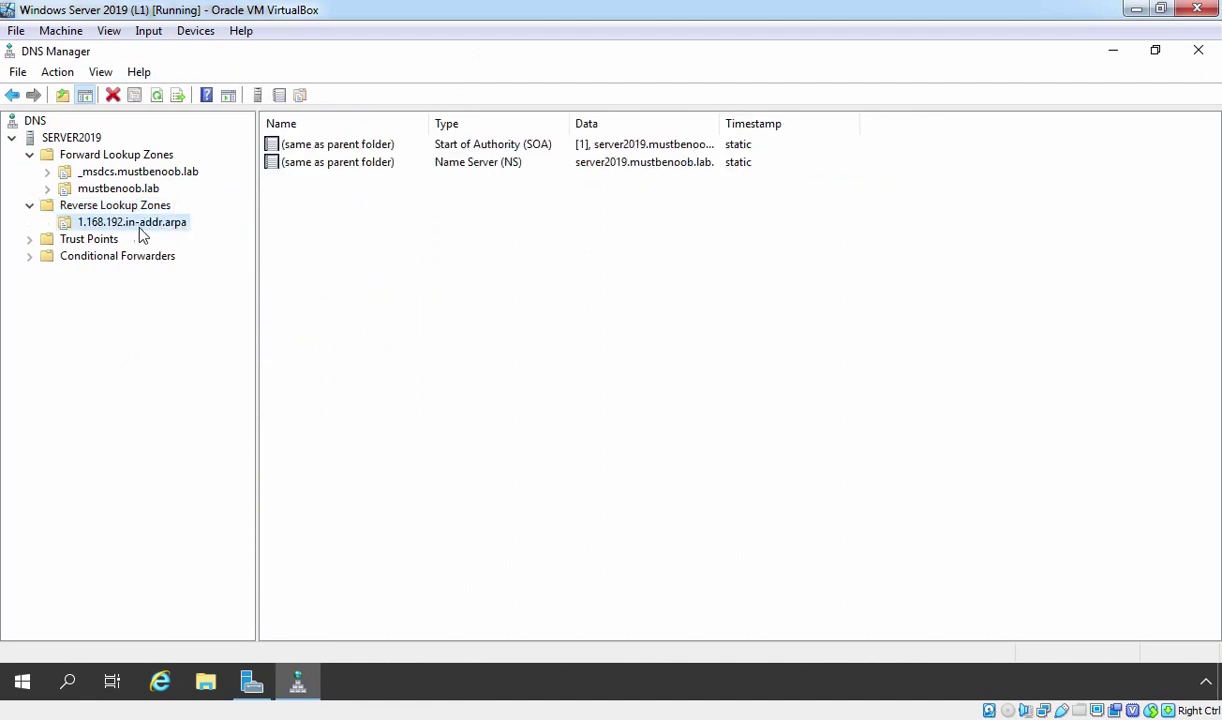
pyautogui.rightClick(373, 224)
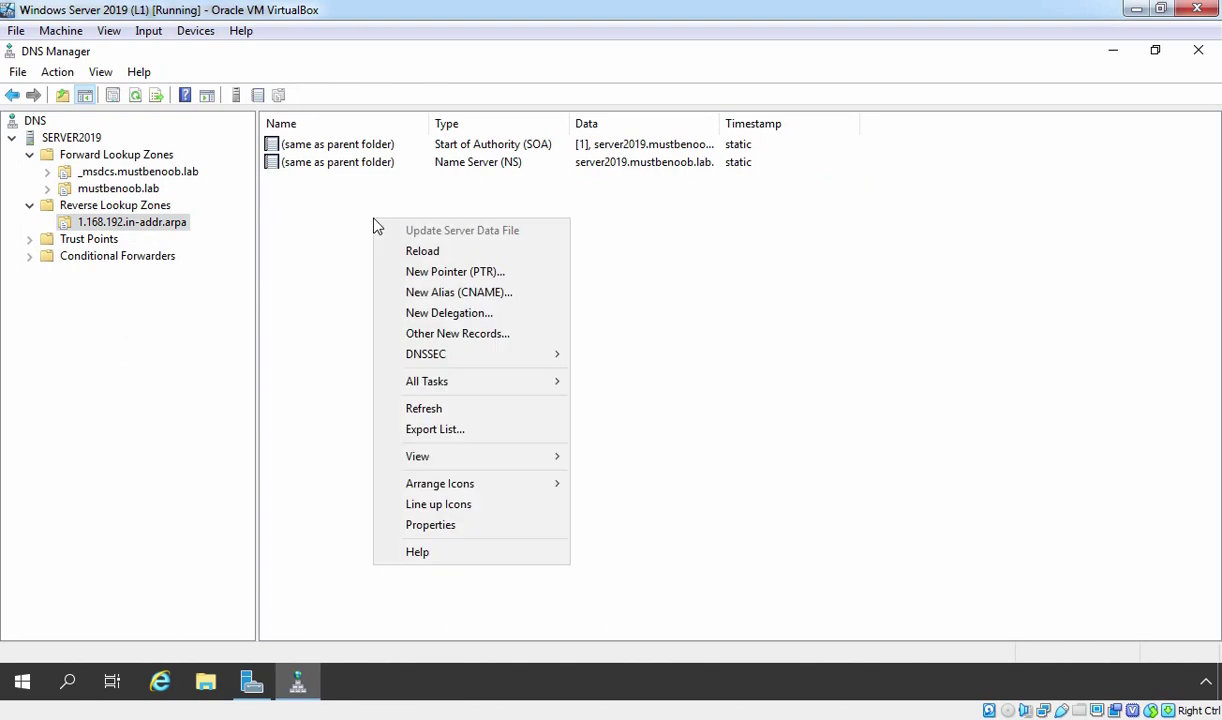
pyautogui.click(412, 276)
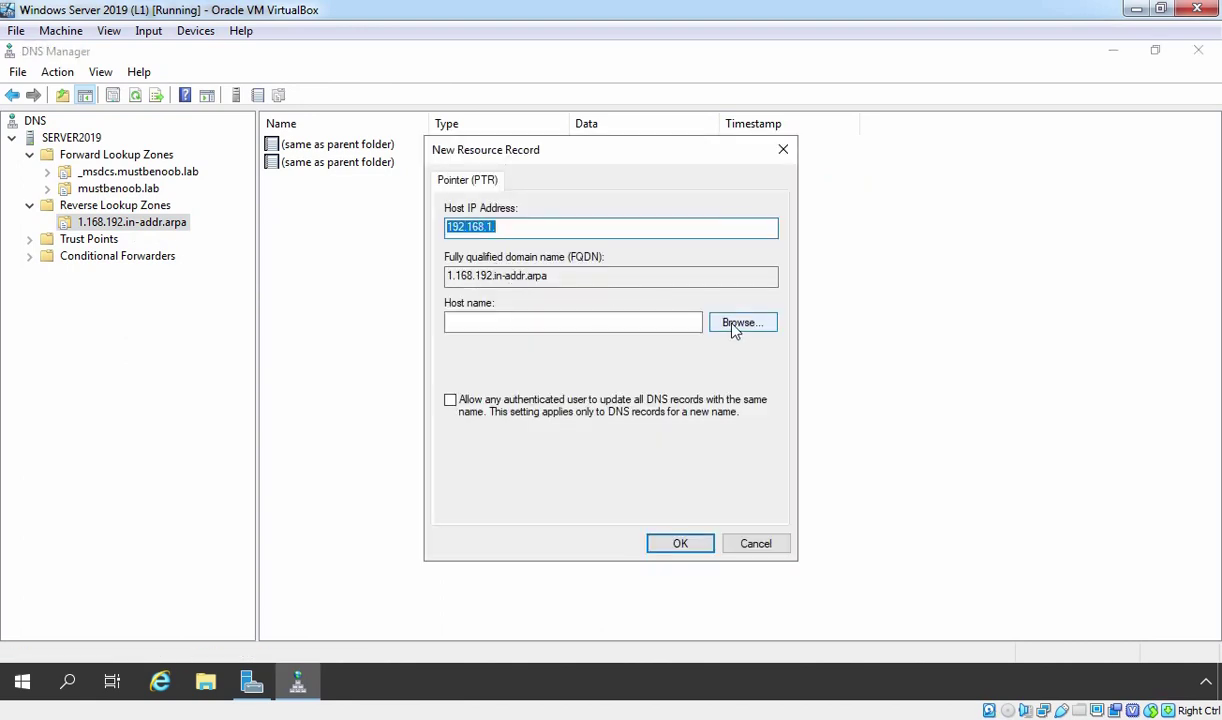
pyautogui.click(725, 321)
pyautogui.doubleClick(495, 306)
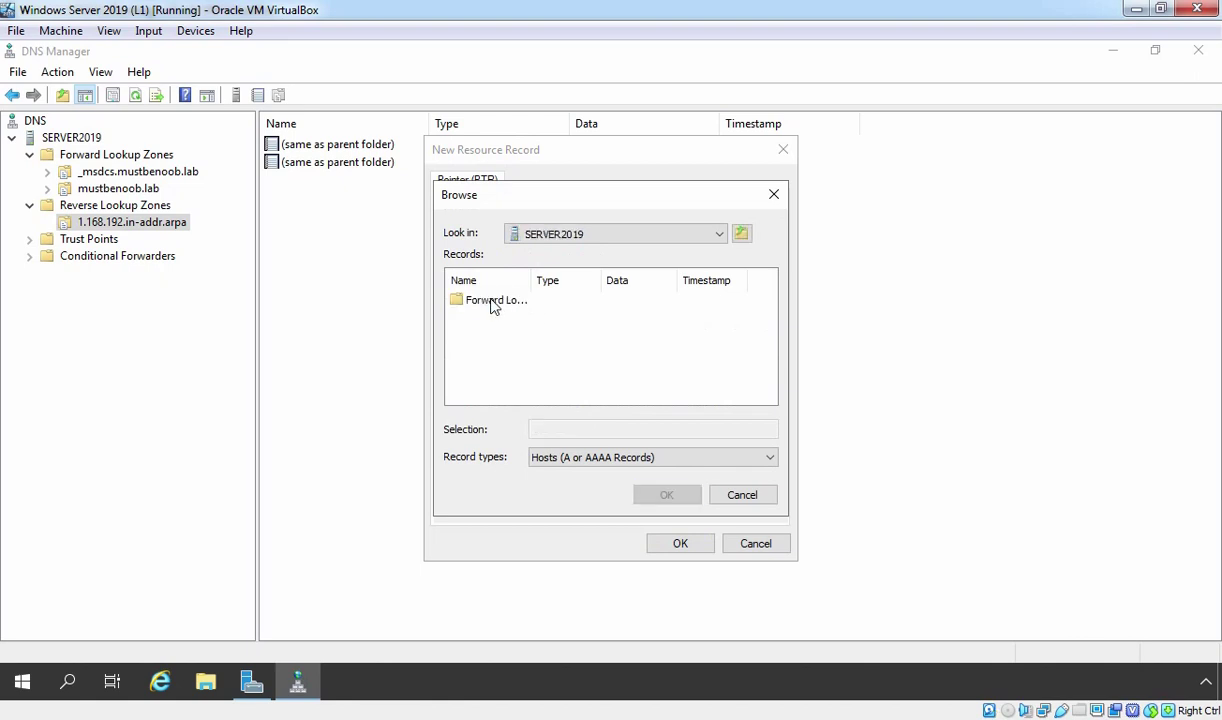
pyautogui.doubleClick(493, 303)
pyautogui.doubleClick(533, 280)
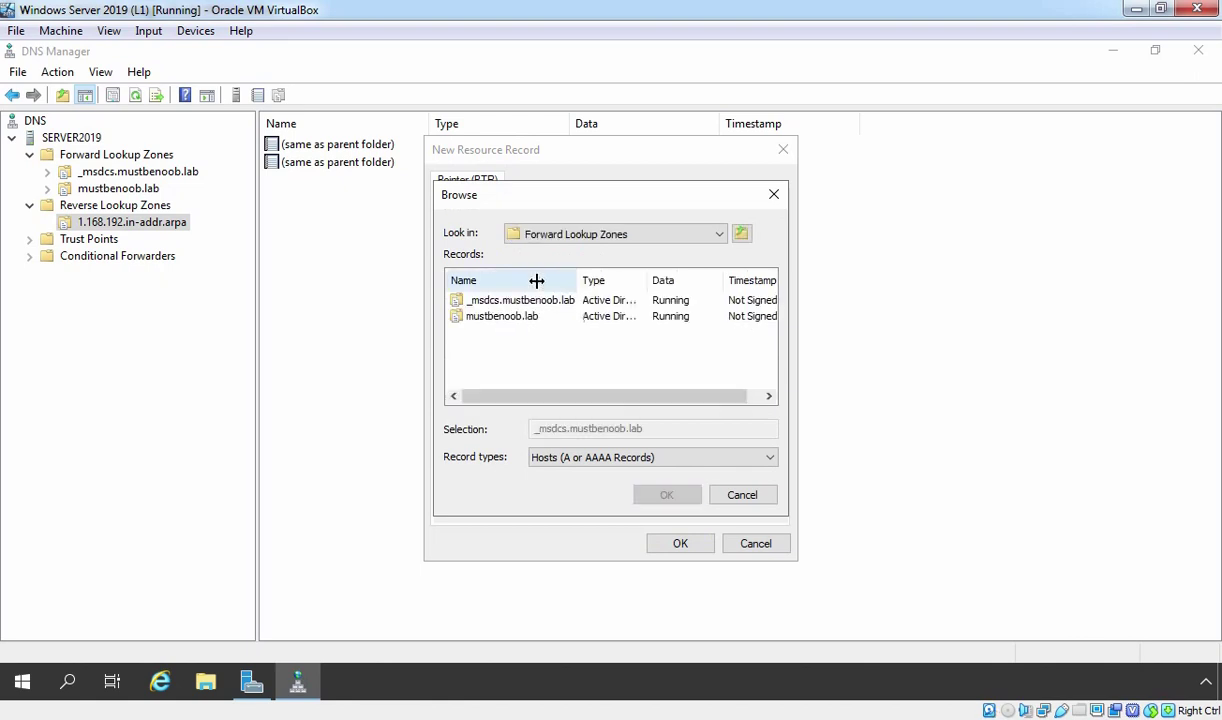
pyautogui.click(476, 318)
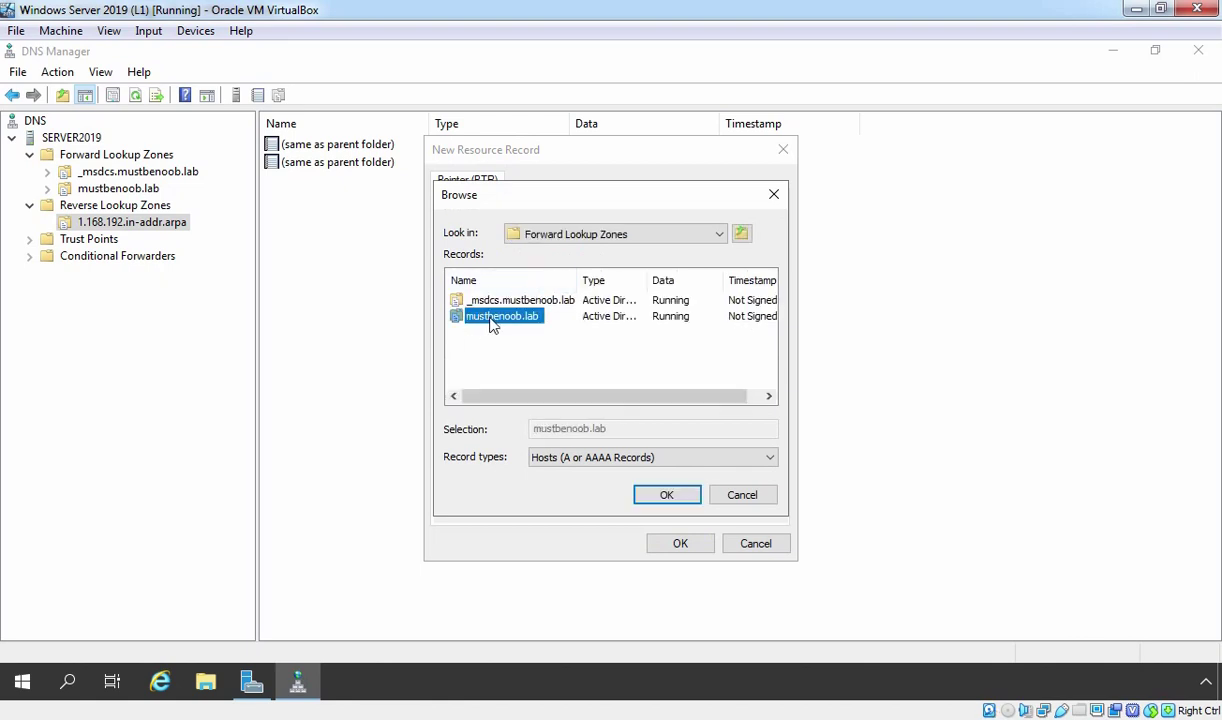
# Step: Point 192.168.1.10 to server2019.mustbenoob.lab, create the PTR record, then view mustbenoob.lab's records
pyautogui.doubleClick(492, 320)
pyautogui.scroll(-1, 500, 380)
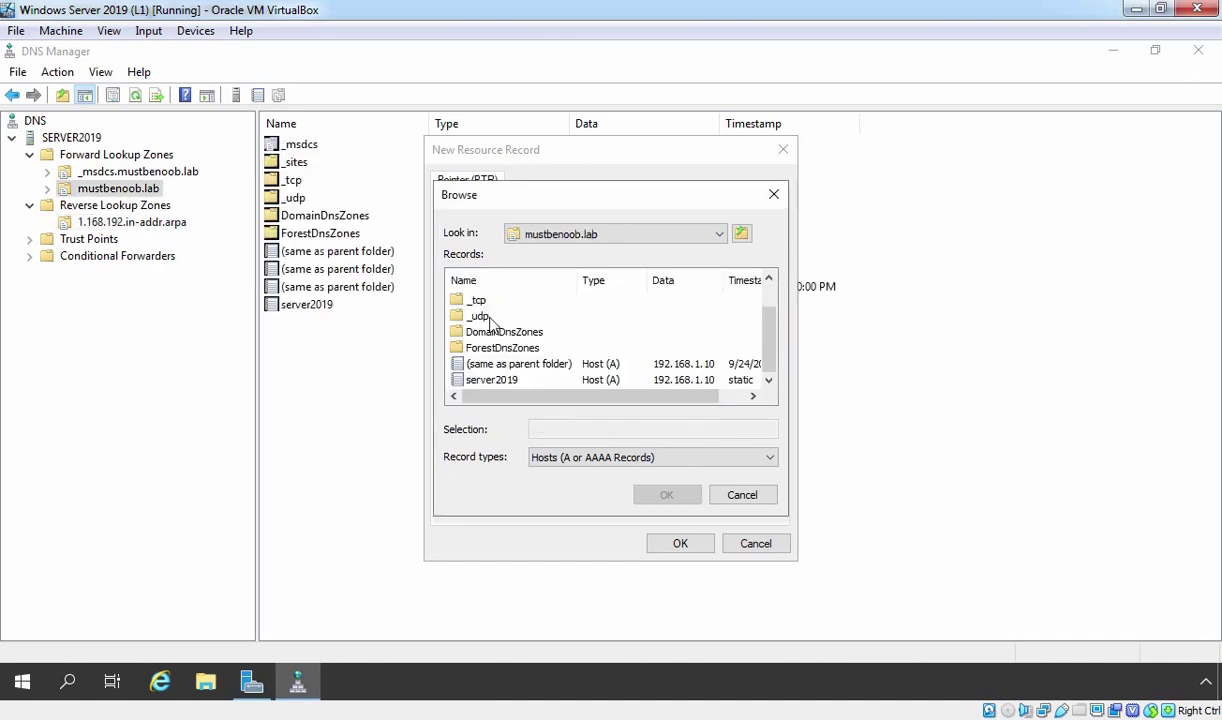
pyautogui.click(499, 383)
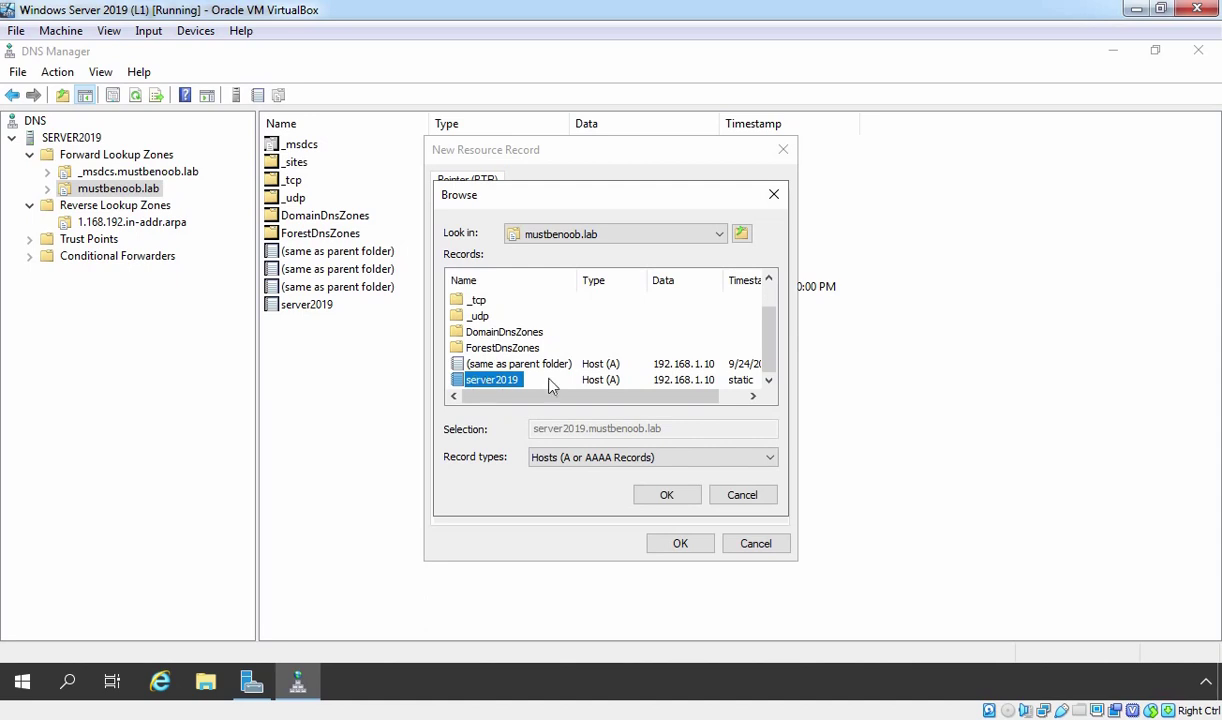
pyautogui.click(666, 495)
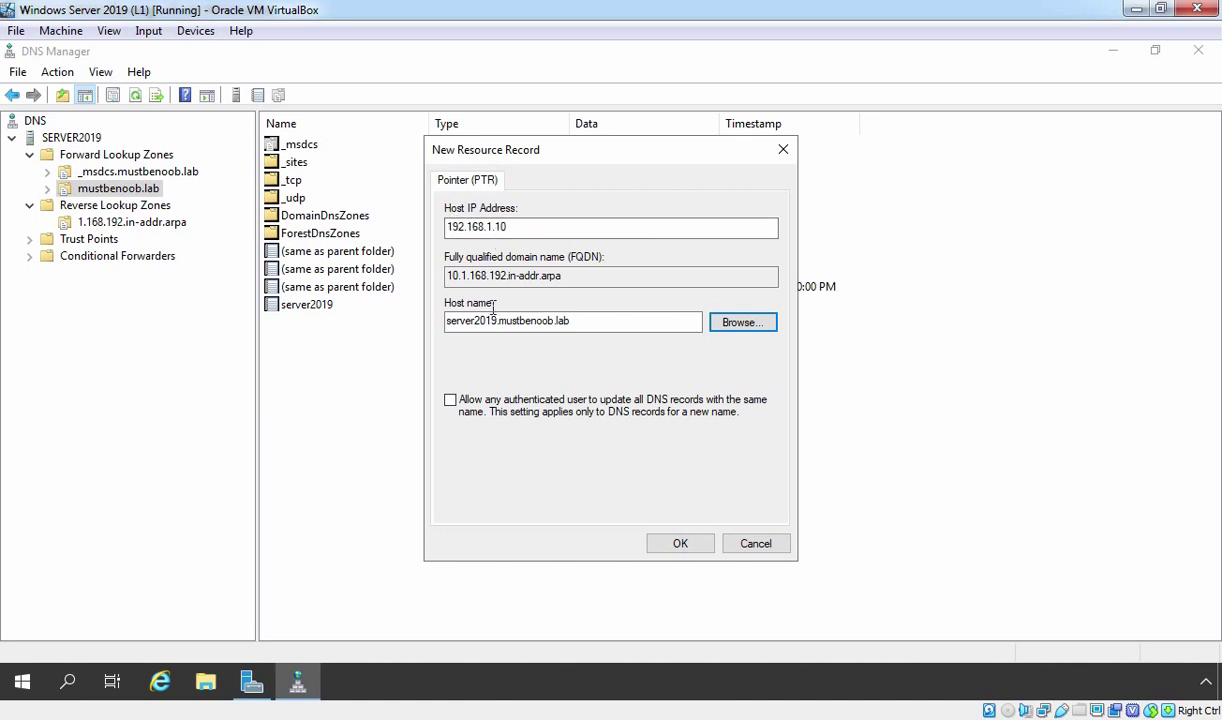
pyautogui.moveTo(495, 320); pyautogui.dragTo(445, 320)
pyautogui.click(450, 320)
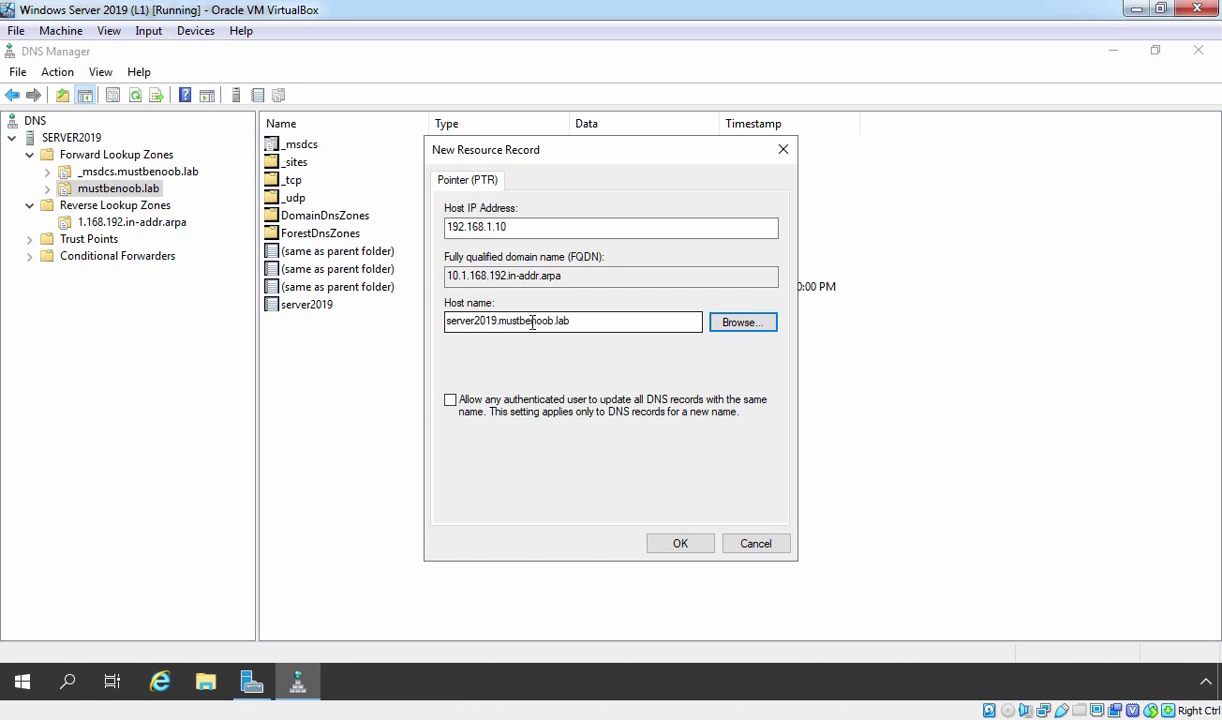
pyautogui.click(680, 545)
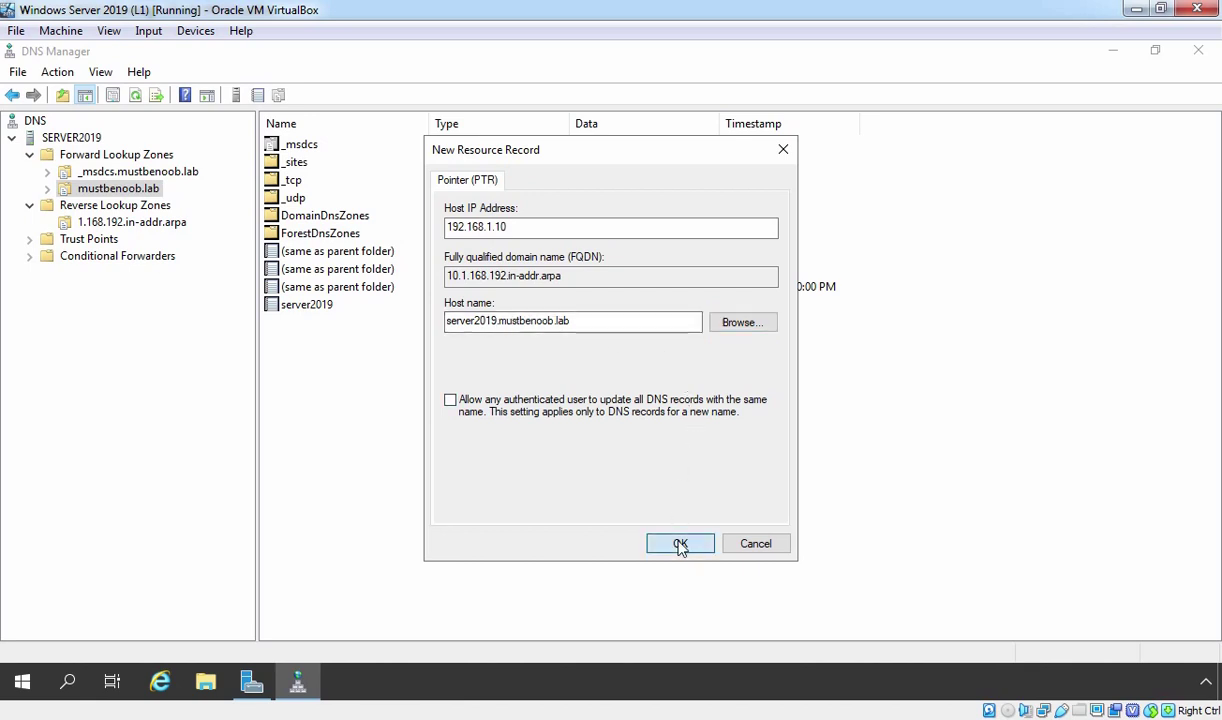
pyautogui.click(106, 224)
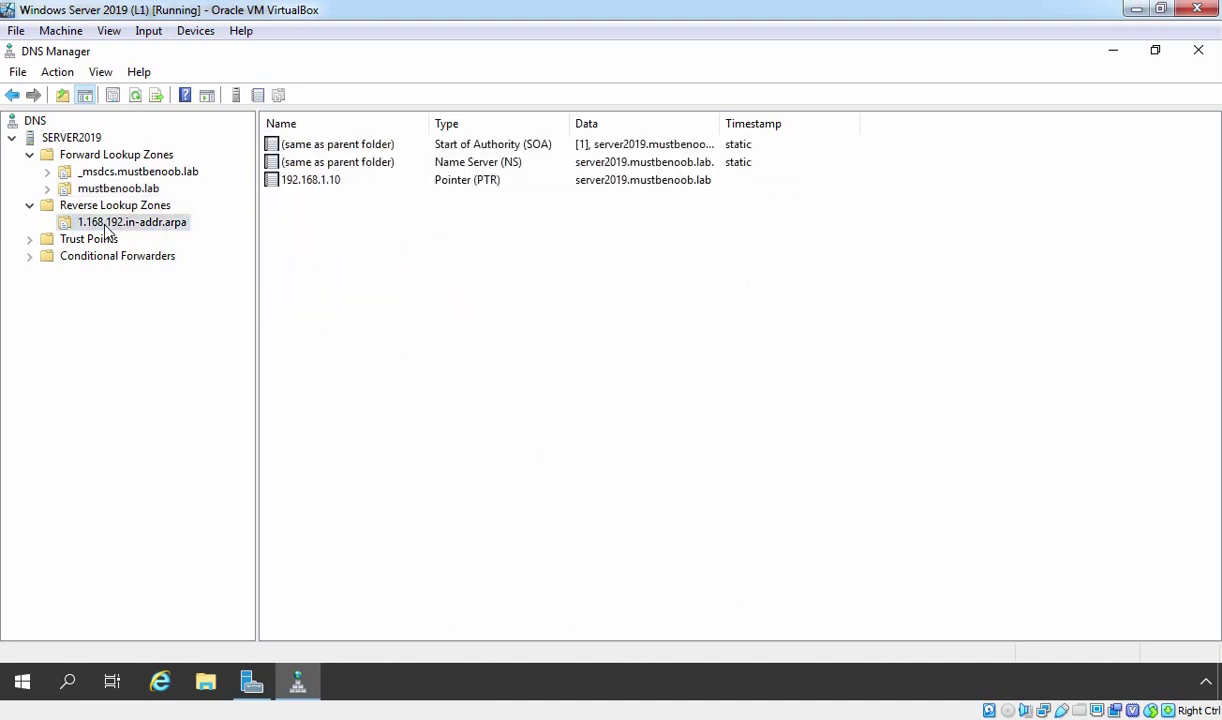
pyautogui.click(98, 190)
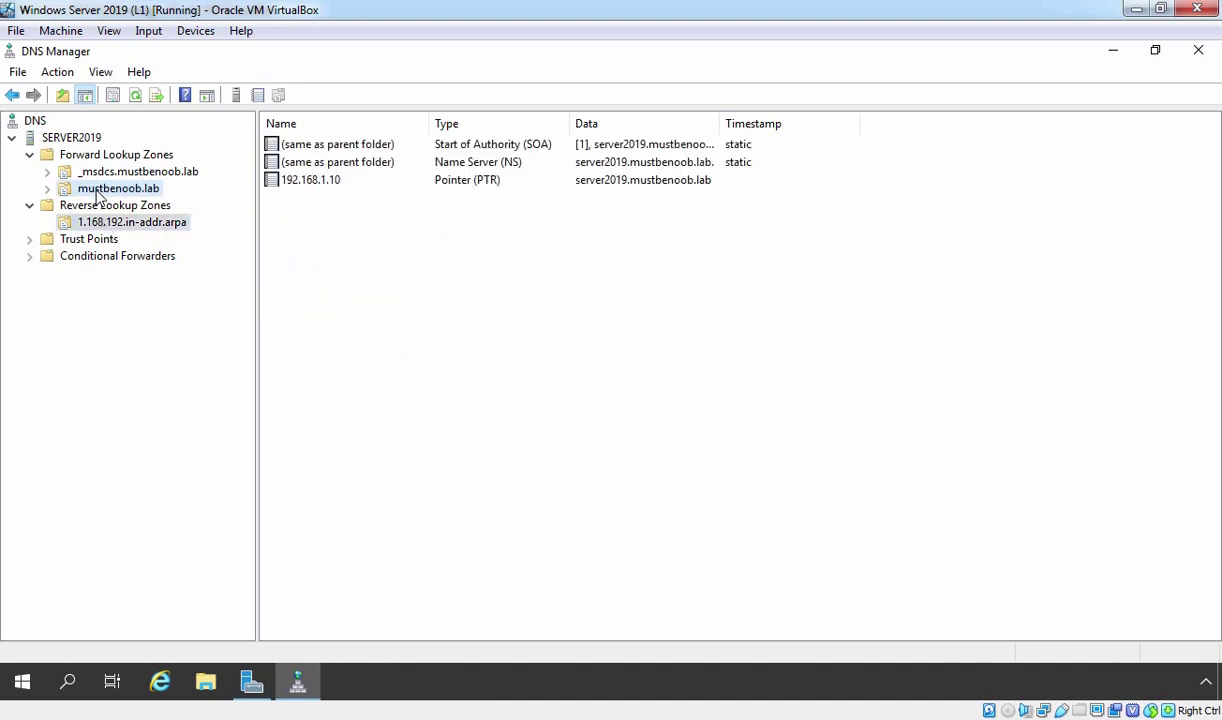